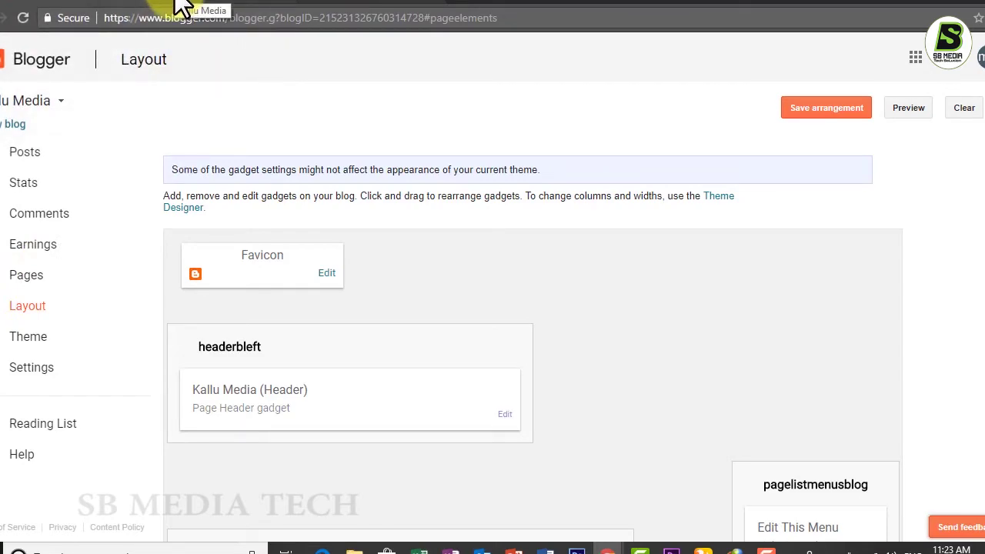
Examine the sidebar gadgets on the live blog, including the social profiles, popular posts, Facebook box and categories.
click(178, 7)
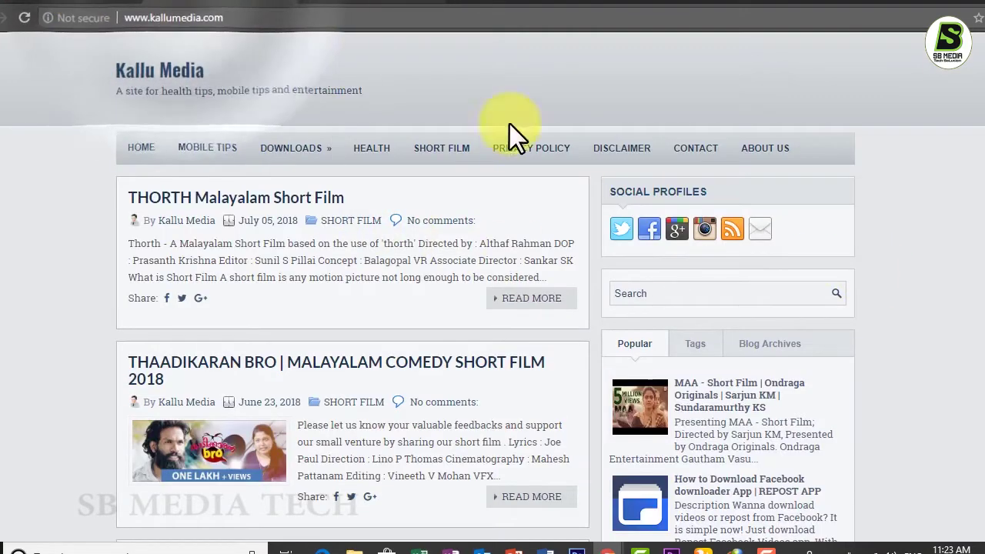
scroll(816, 239, down, 2)
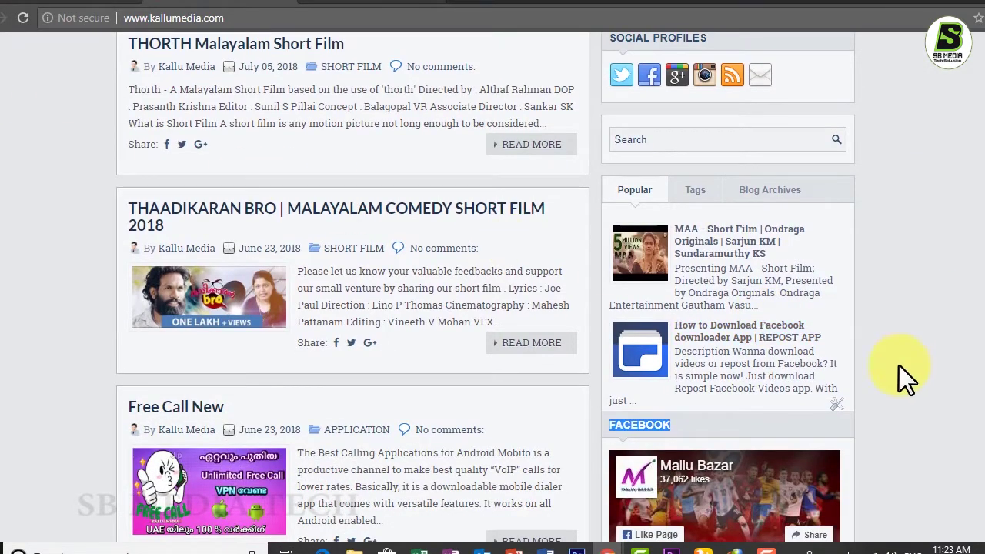
scroll(898, 366, down, 2)
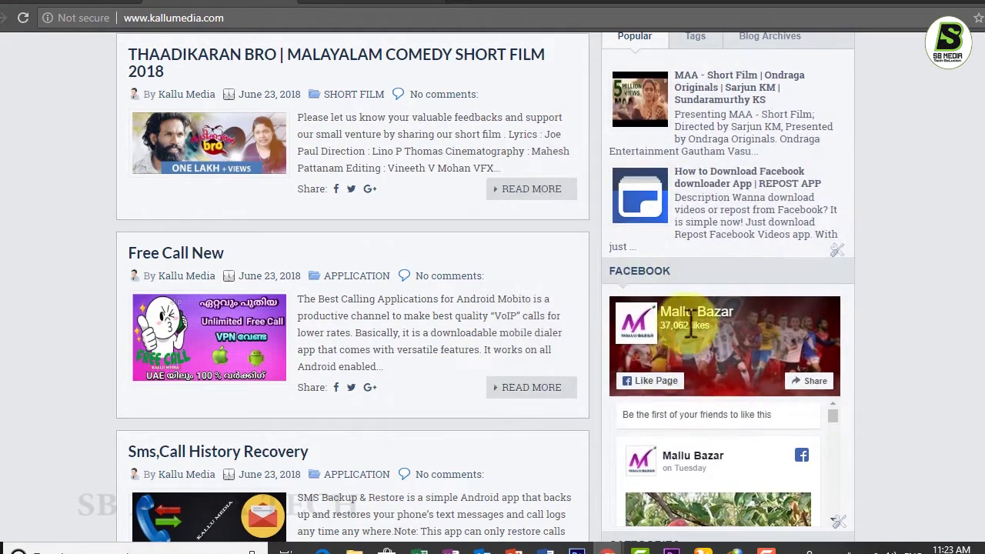
scroll(667, 367, down, 1)
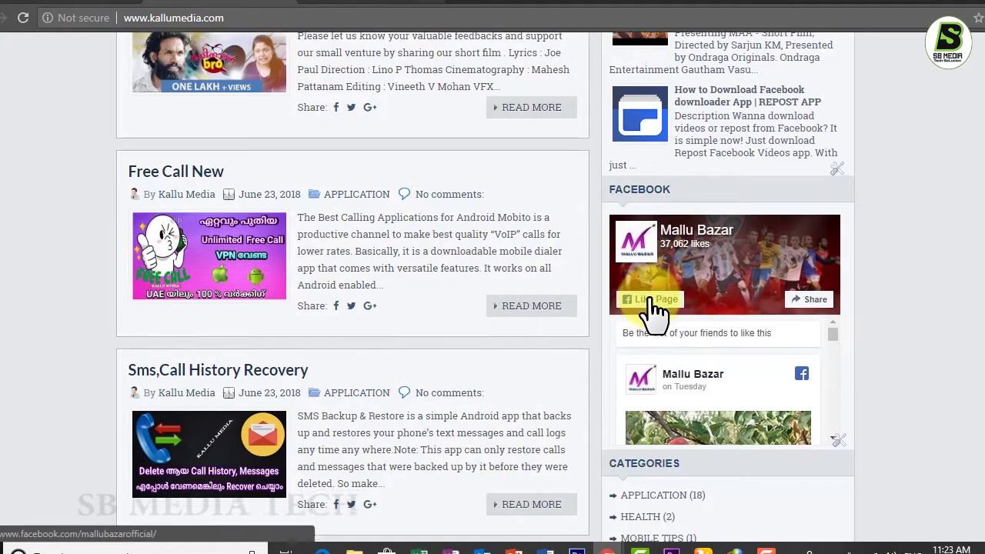
scroll(653, 308, down, 1)
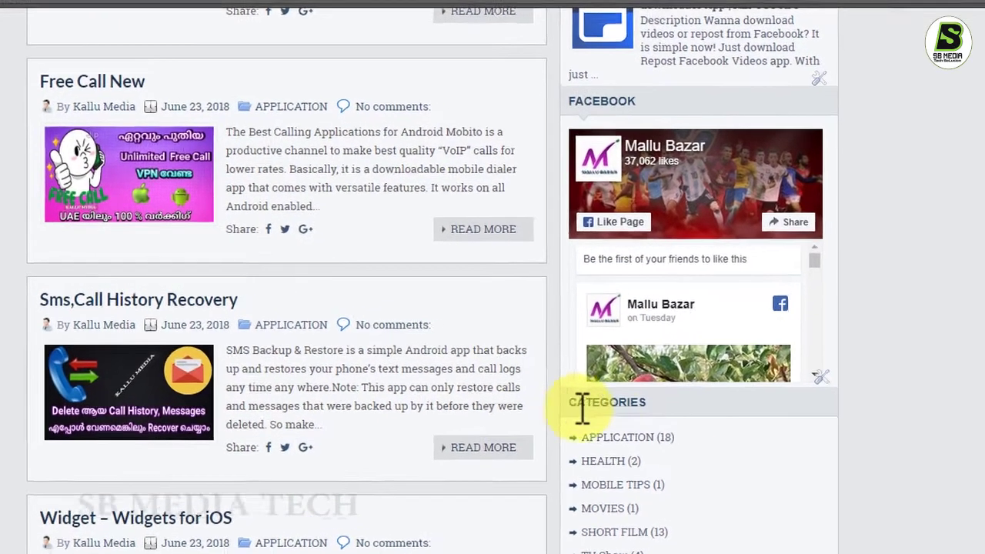
scroll(687, 471, up, 2)
scroll(564, 539, up, 4)
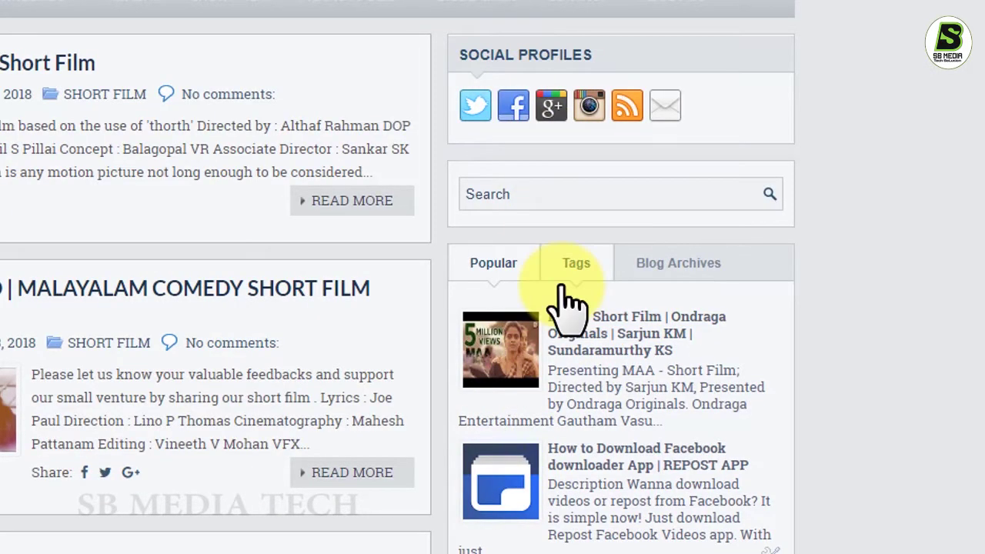
scroll(567, 304, down, 3)
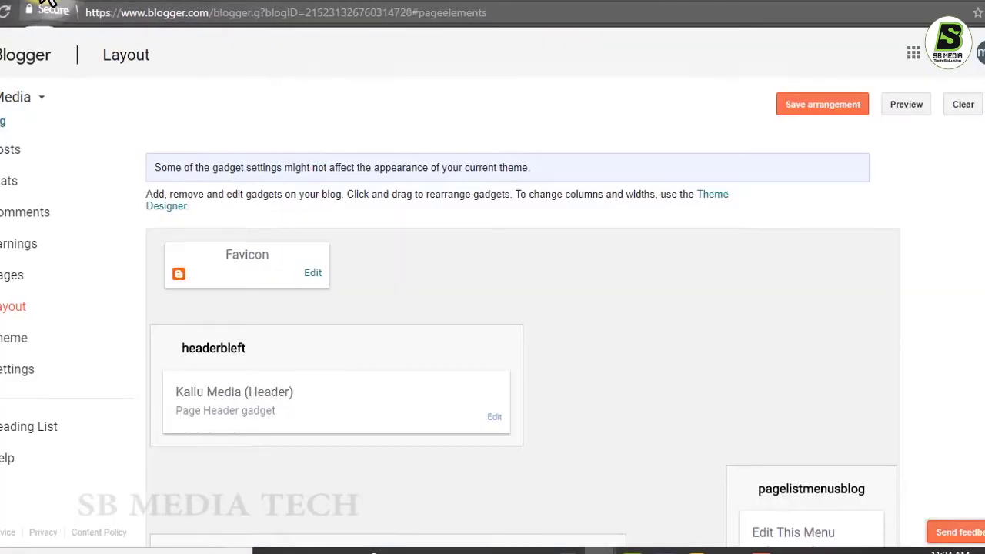
Open the mobile theme settings from the blog's Theme page.
scroll(259, 366, down, 3)
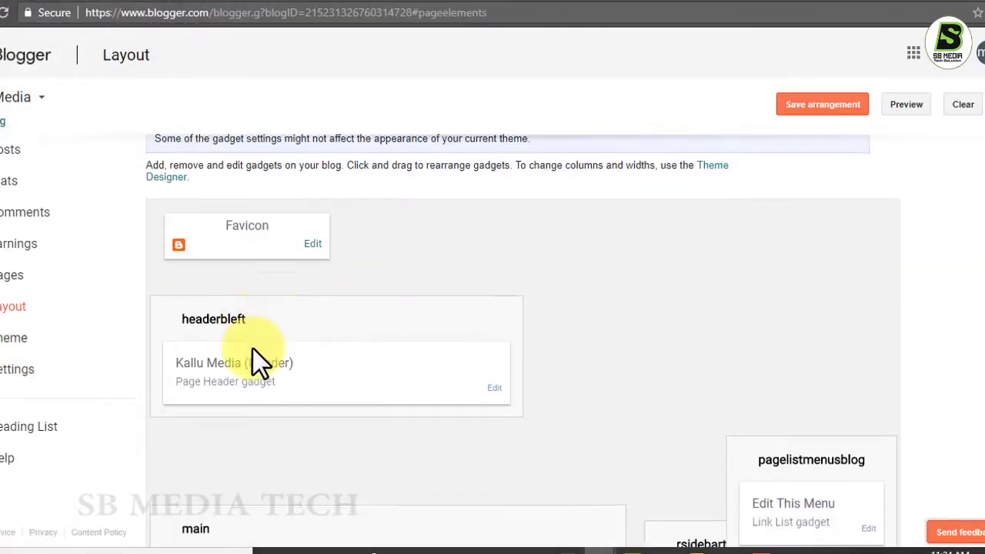
click(4, 343)
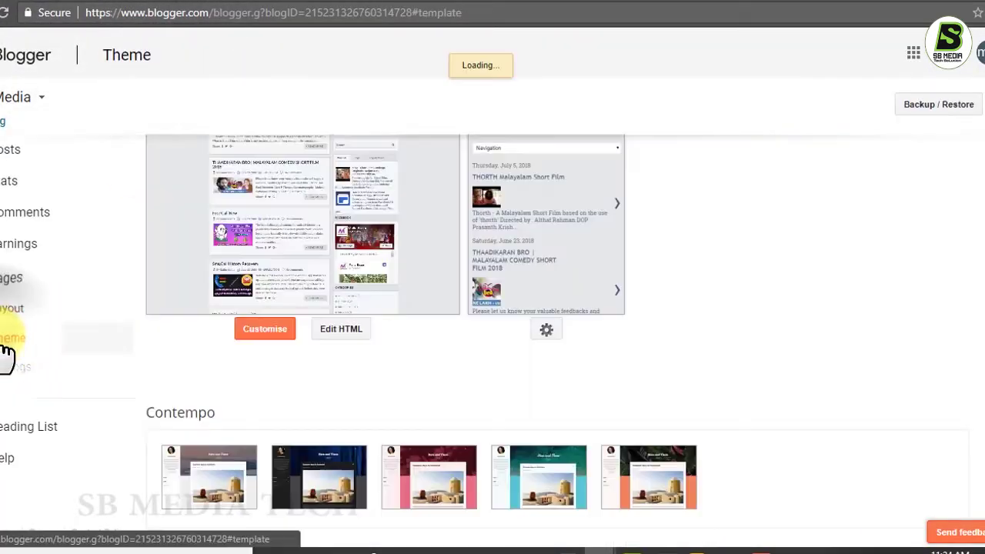
scroll(469, 395, up, 1)
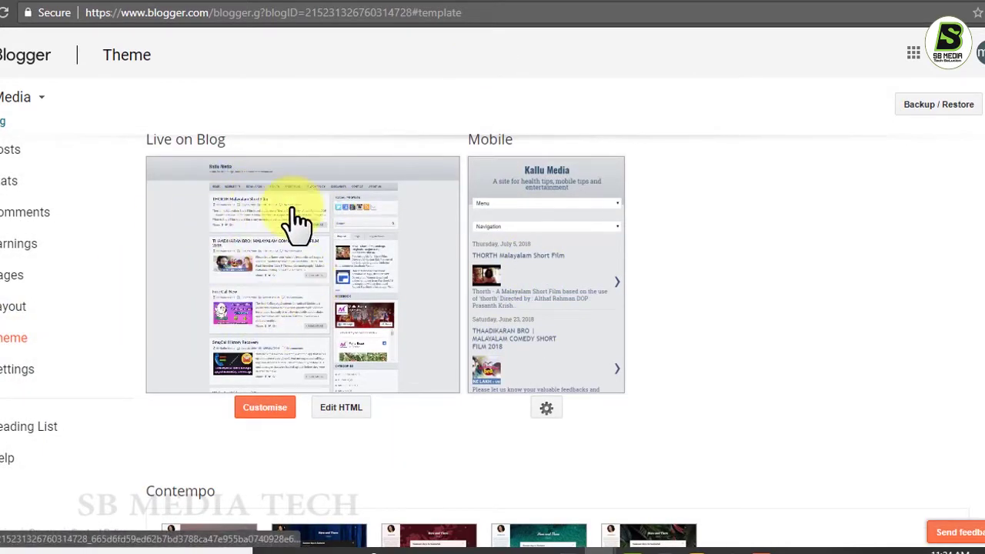
scroll(563, 411, up, 1)
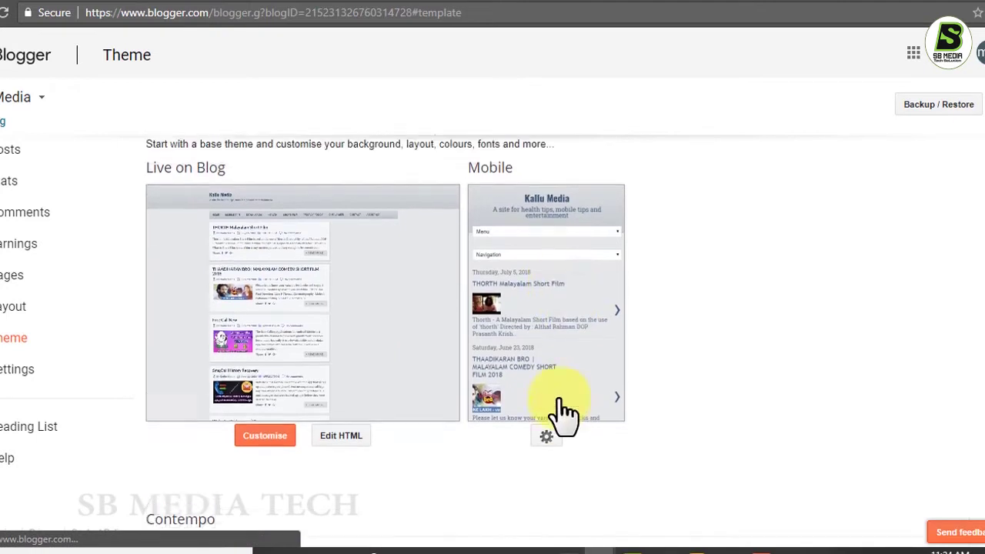
click(547, 459)
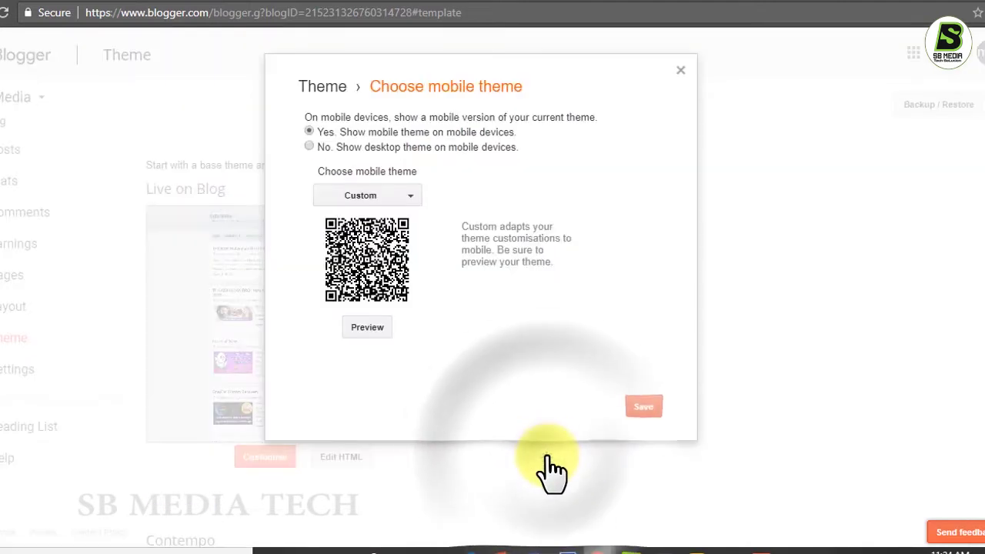
Try the desktop theme option for mobile devices, switch back to the mobile theme, and review the available mobile themes with Custom kept.
click(309, 146)
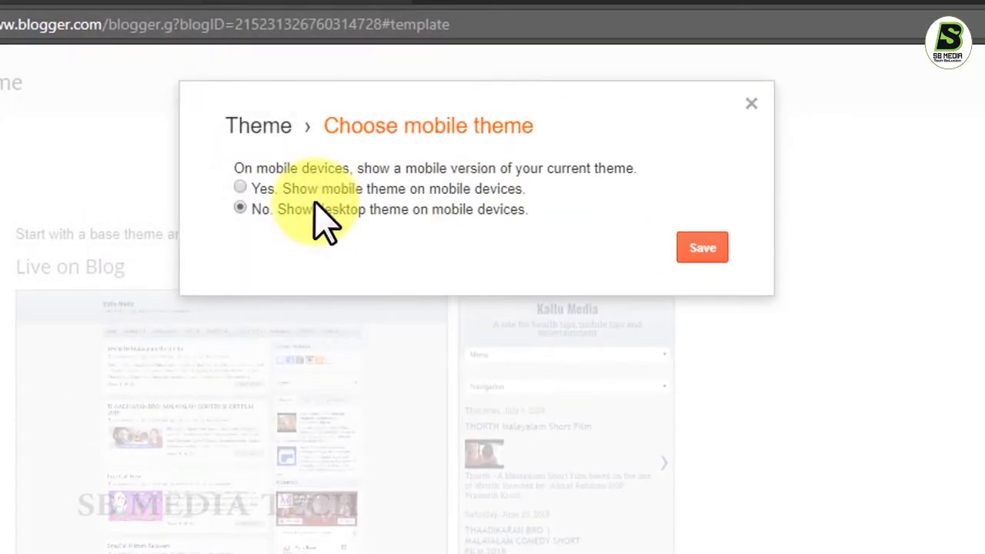
click(242, 189)
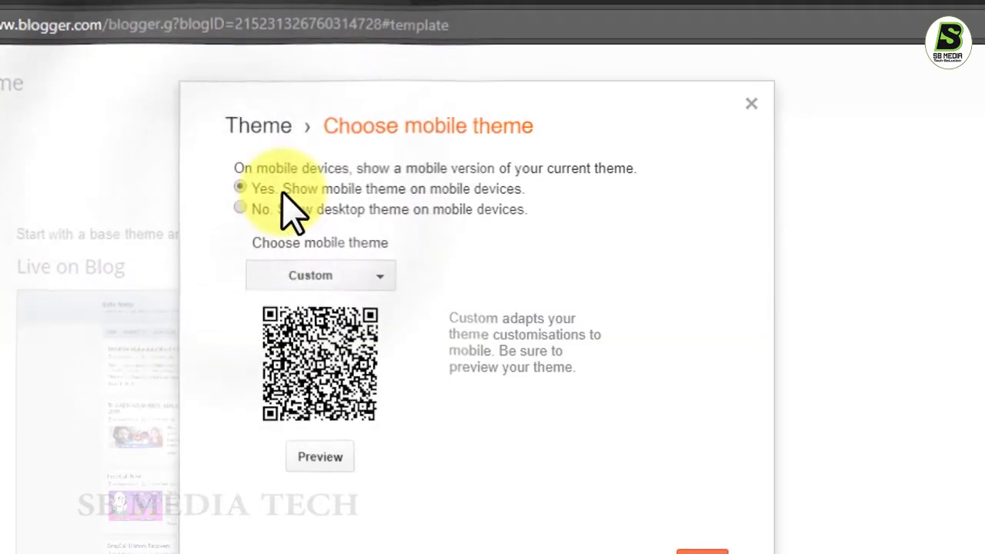
click(363, 283)
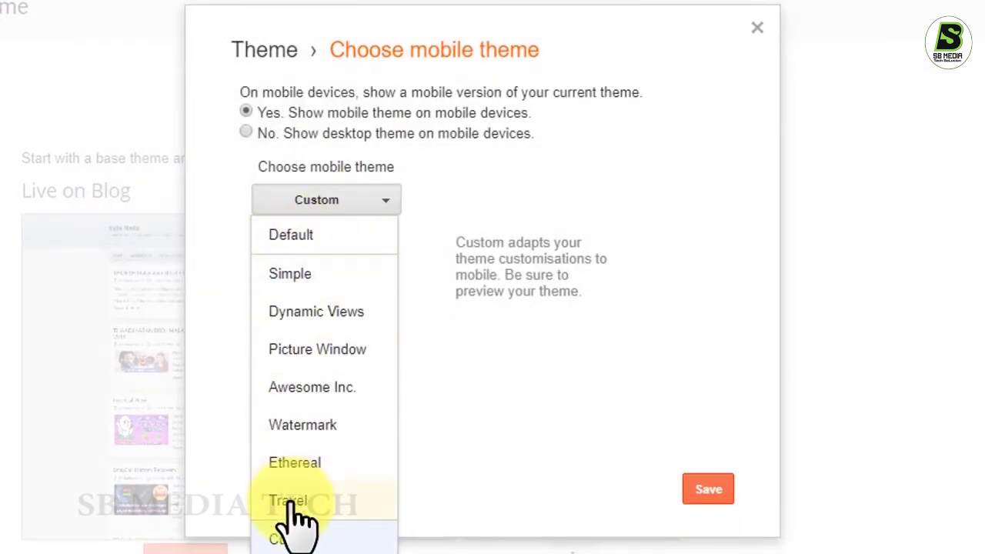
click(377, 206)
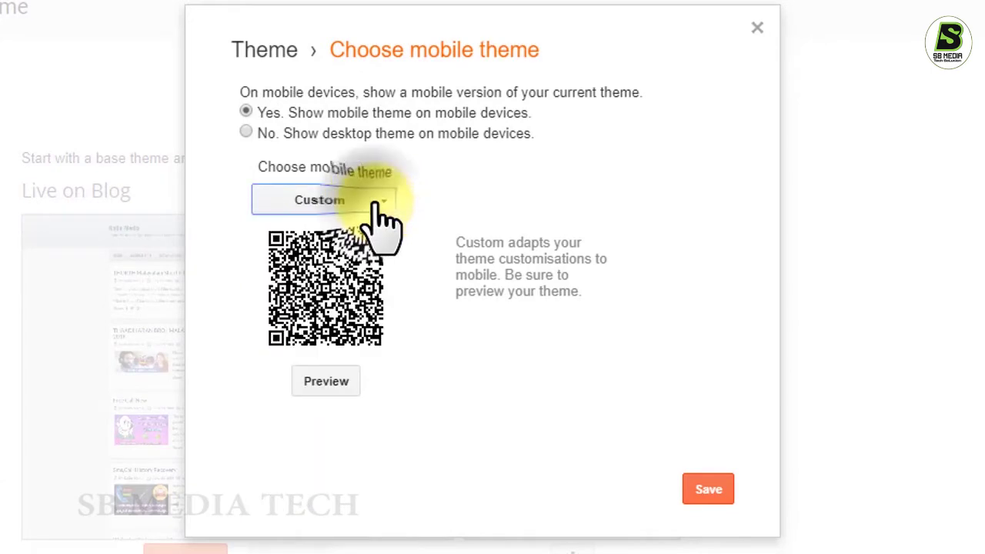
Preview the Custom mobile theme and compare its sidebar gadgets with those on the live desktop blog.
click(328, 383)
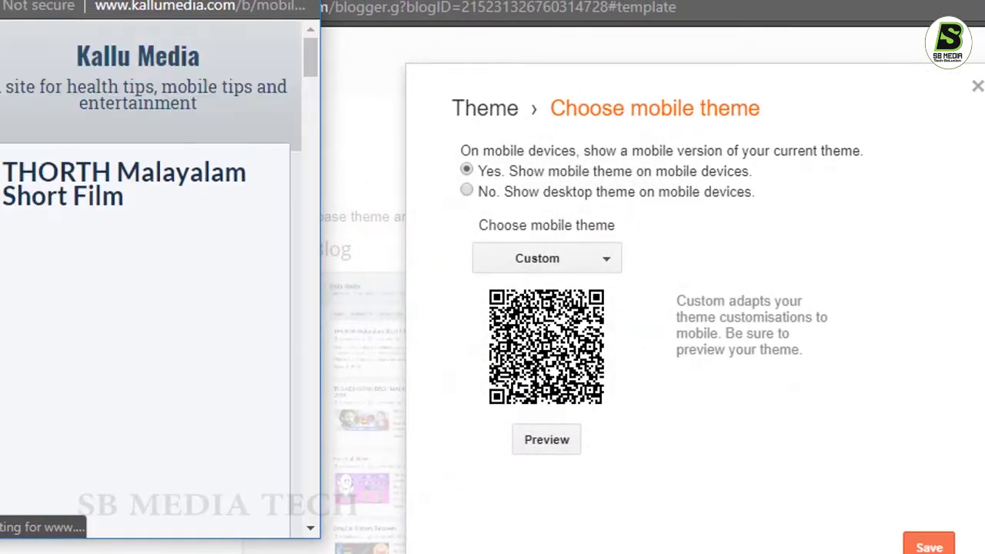
drag(312, 68, 271, 494)
scroll(259, 467, up, 10)
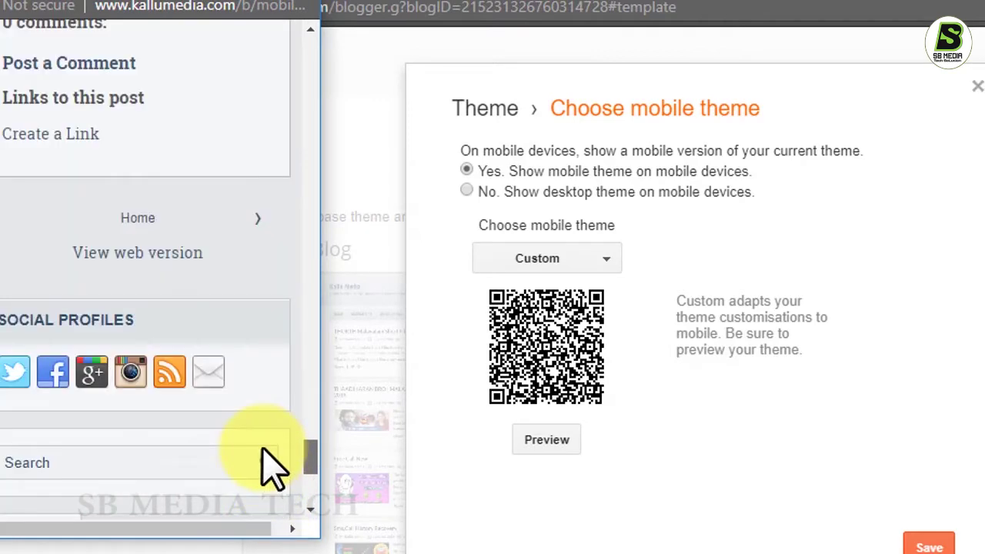
drag(306, 440, 207, 472)
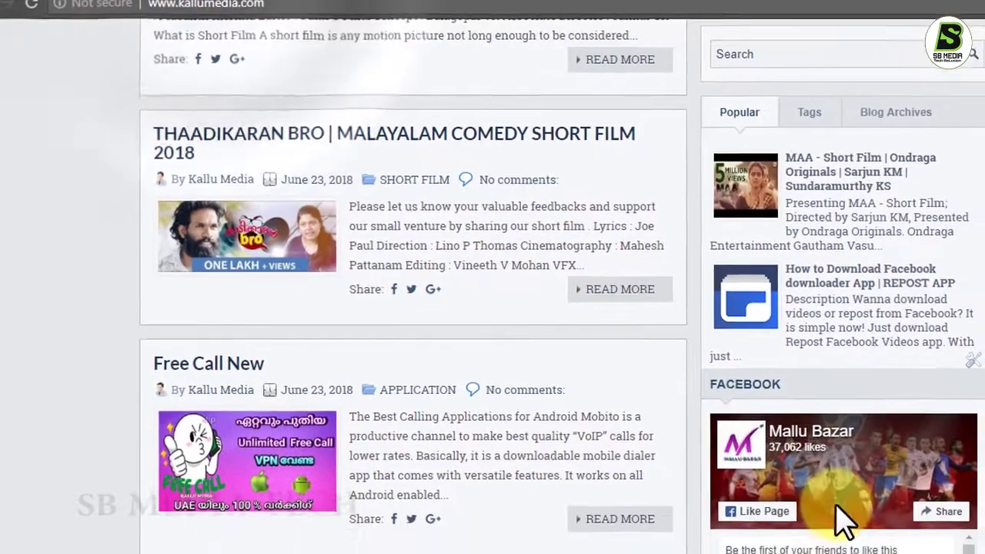
scroll(927, 487, down, 1)
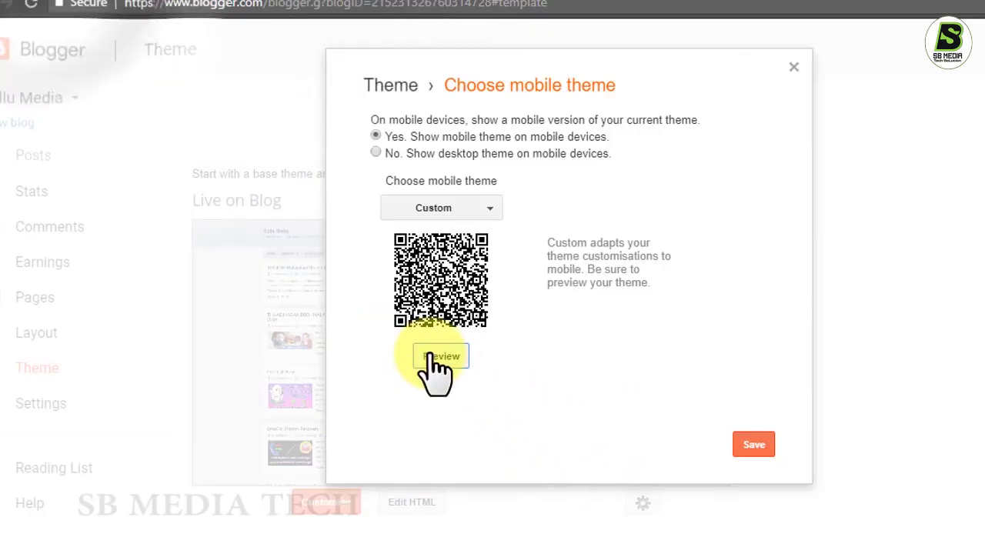
Recheck the gadgets near the end of the mobile preview, and close the preview and the mobile theme settings without saving.
click(429, 358)
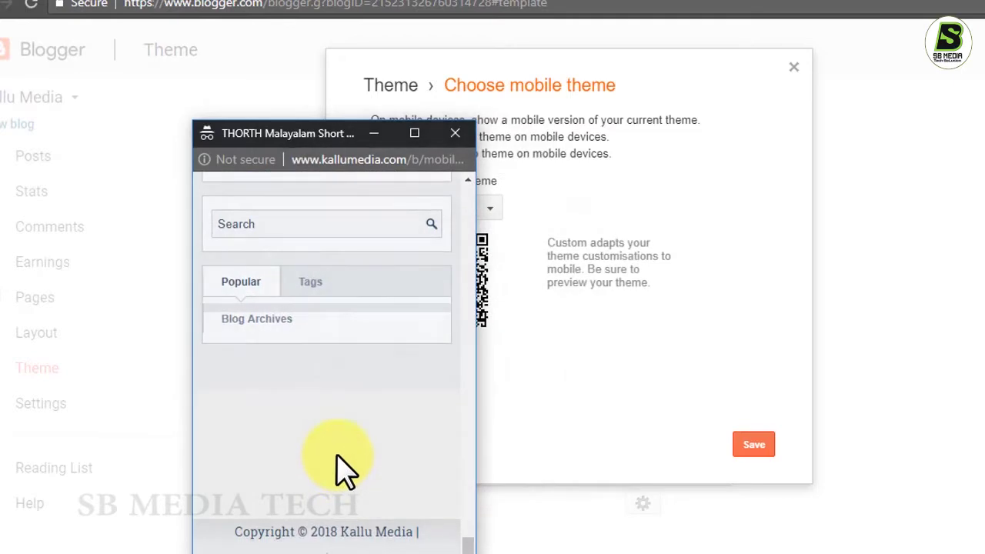
scroll(345, 469, up, 4)
scroll(286, 457, up, 3)
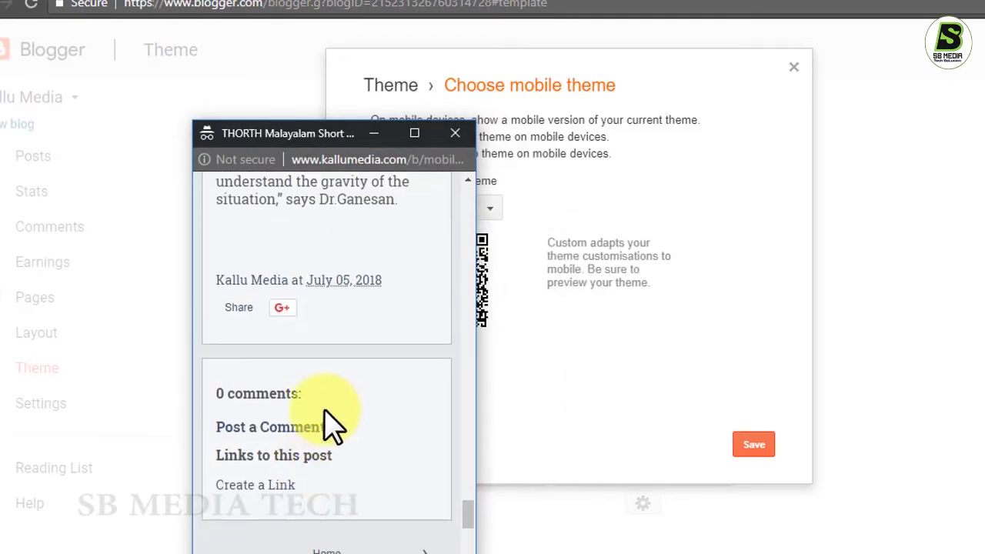
scroll(326, 395, up, 2)
scroll(325, 439, down, 7)
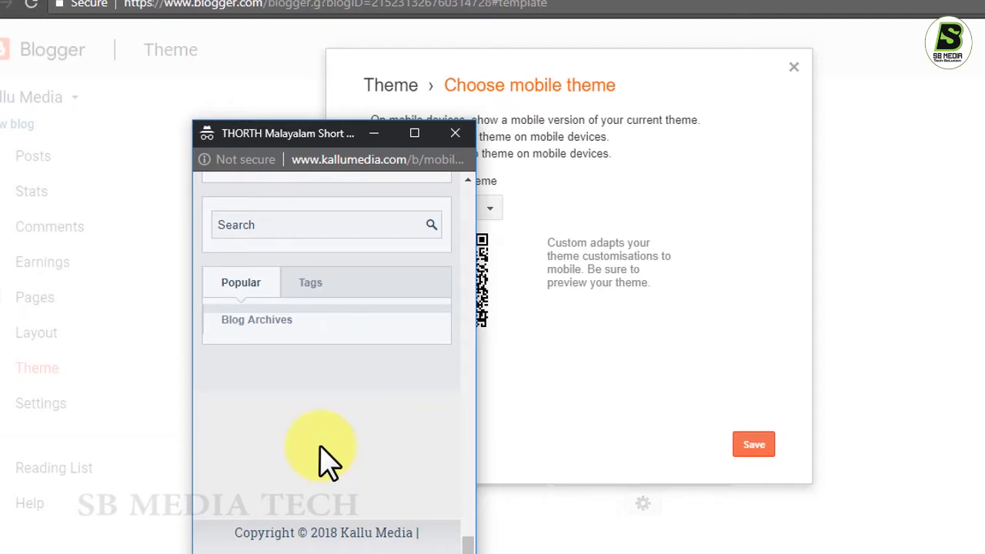
click(457, 135)
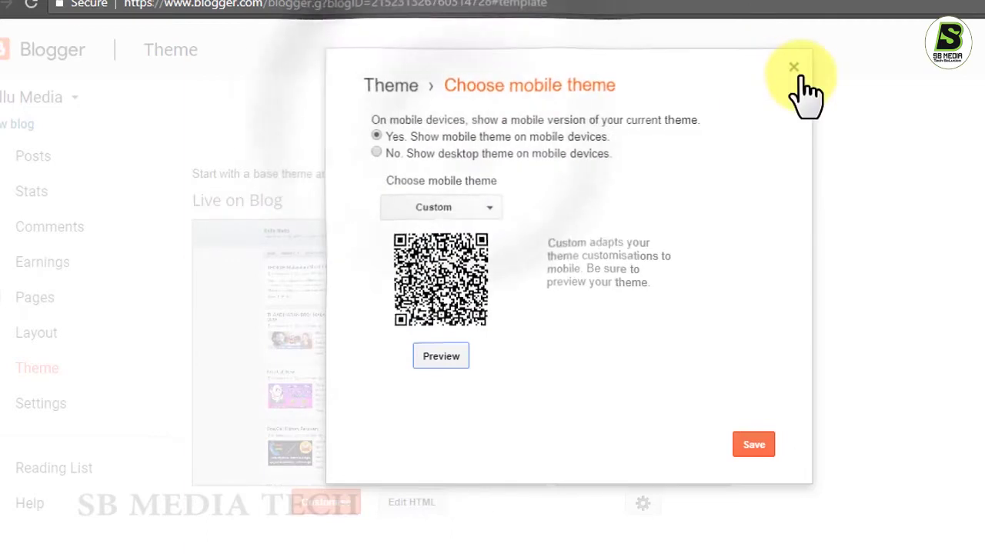
click(795, 68)
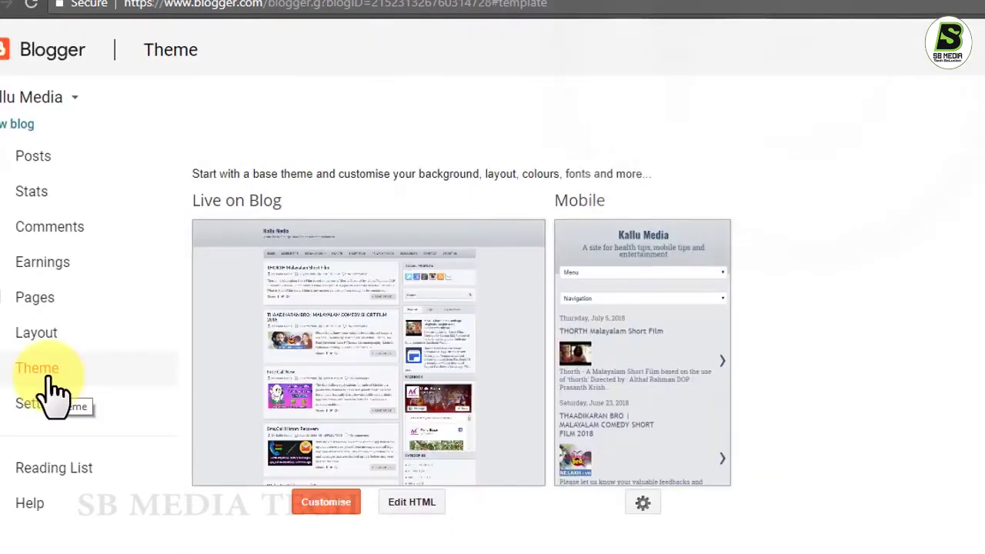
Look up the widget ID of the facebook gadget in the layout's sidebartab1 section and close its configuration.
click(69, 335)
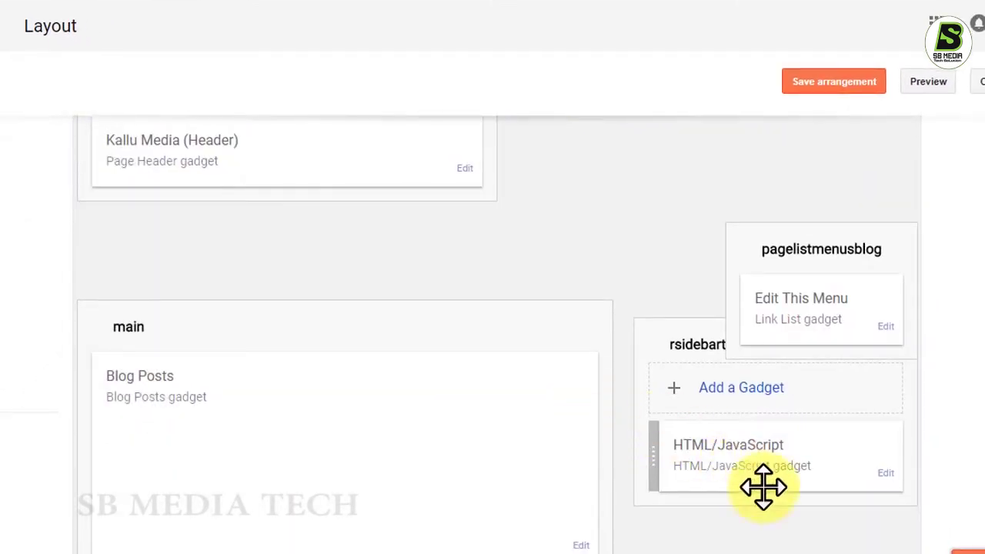
scroll(821, 480, down, 2)
scroll(759, 446, down, 2)
scroll(682, 469, up, 1)
scroll(805, 451, down, 1)
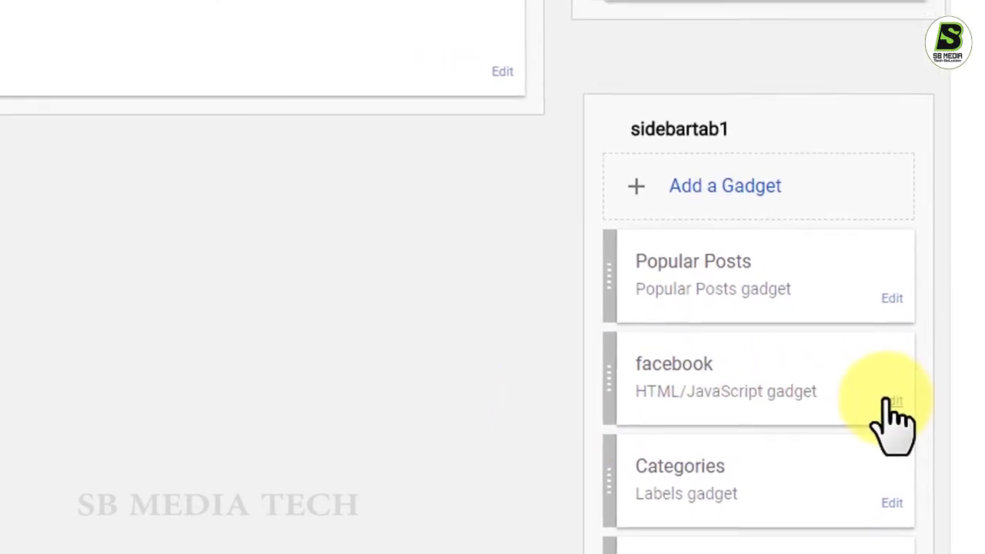
click(825, 395)
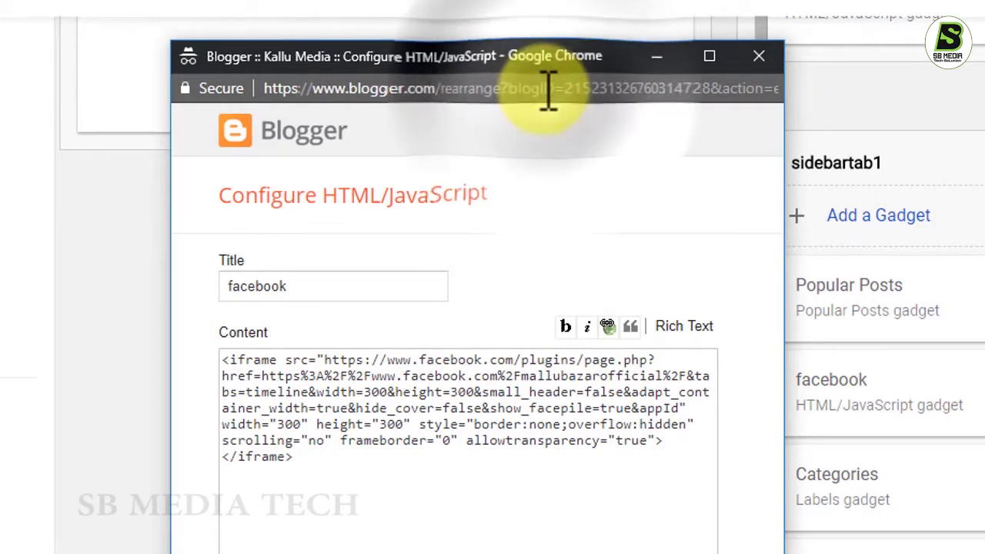
drag(546, 95, 780, 95)
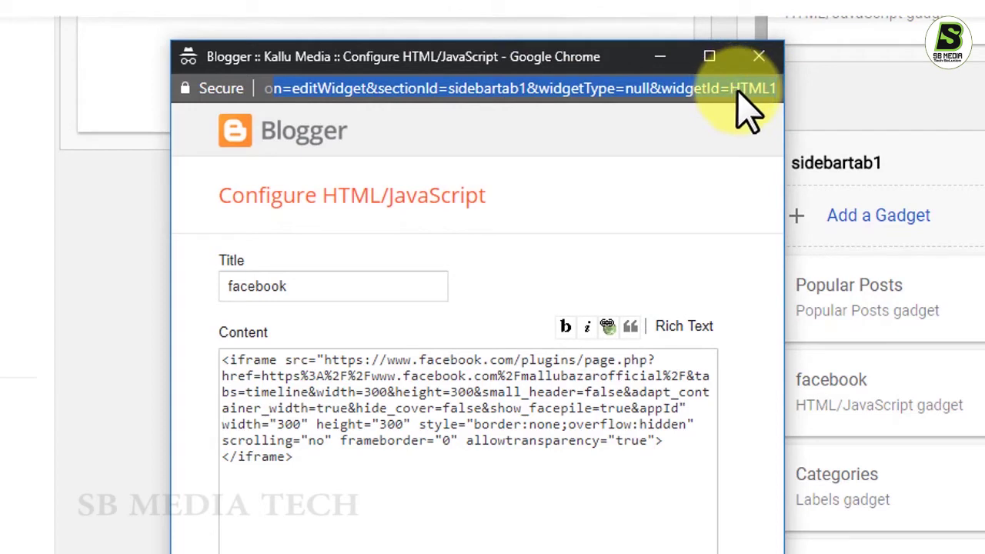
click(759, 56)
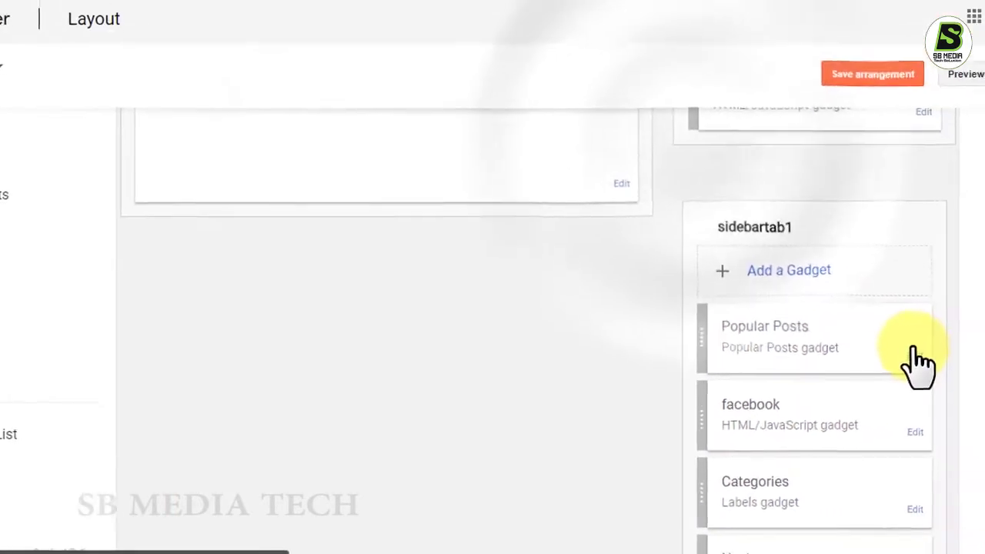
Look up the Popular Posts gadget's widget ID in its configuration address and close the window.
click(890, 359)
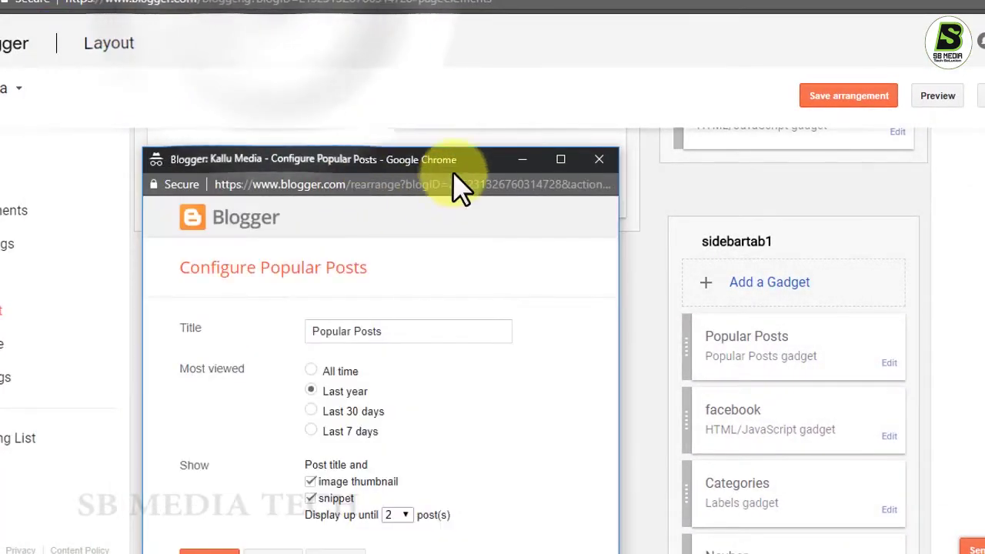
drag(454, 185, 984, 227)
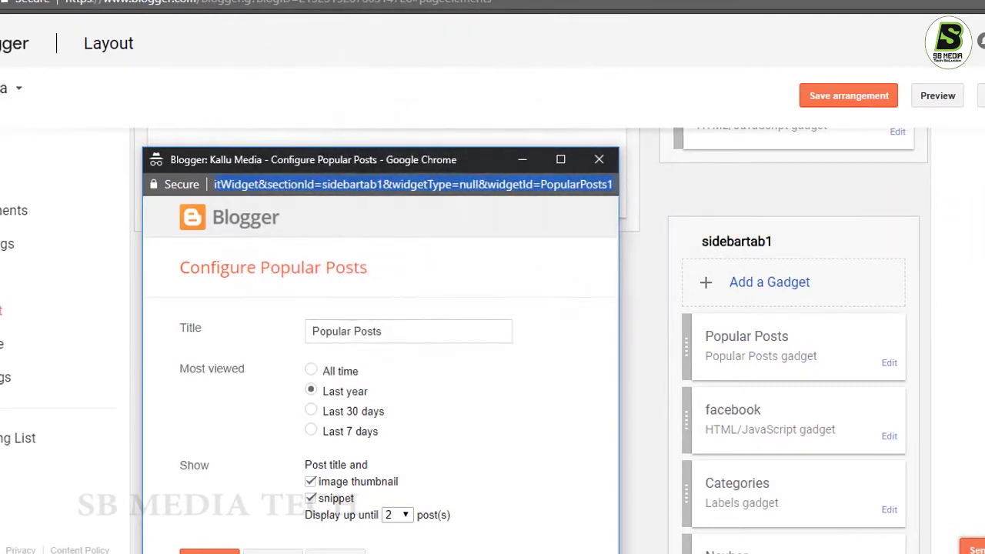
click(549, 188)
double_click(566, 183)
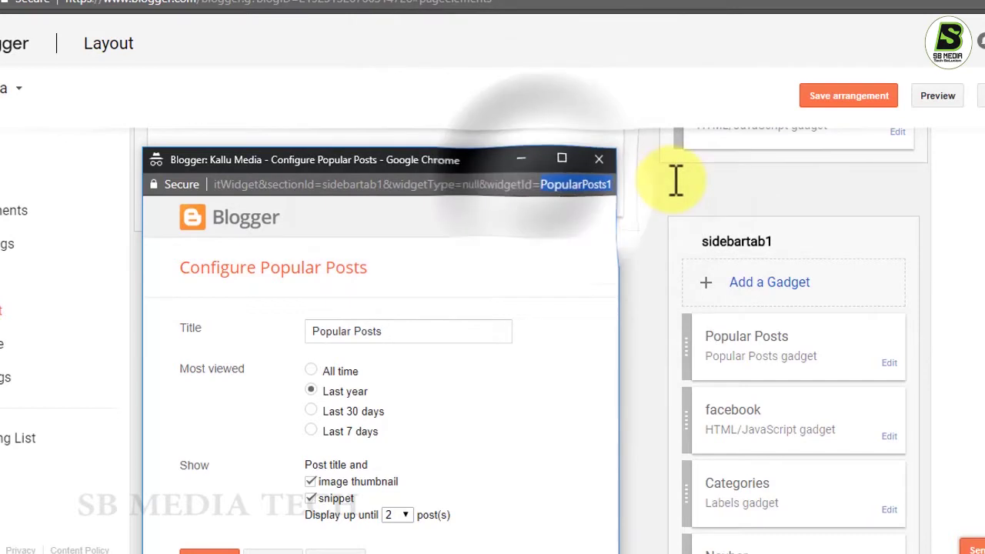
click(601, 158)
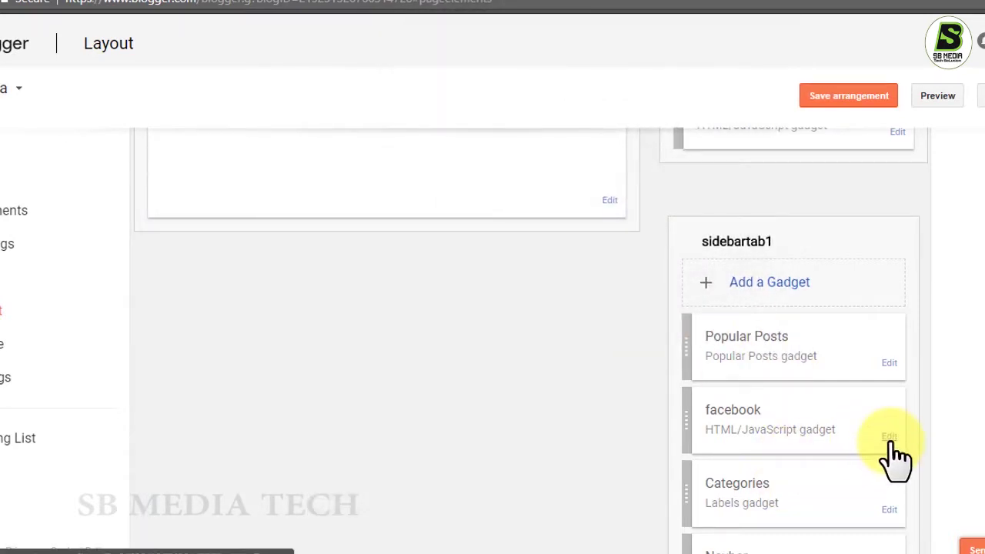
Check the facebook gadget's widget ID again at the end of its configuration address and close the window.
click(890, 437)
drag(220, 11, 454, 9)
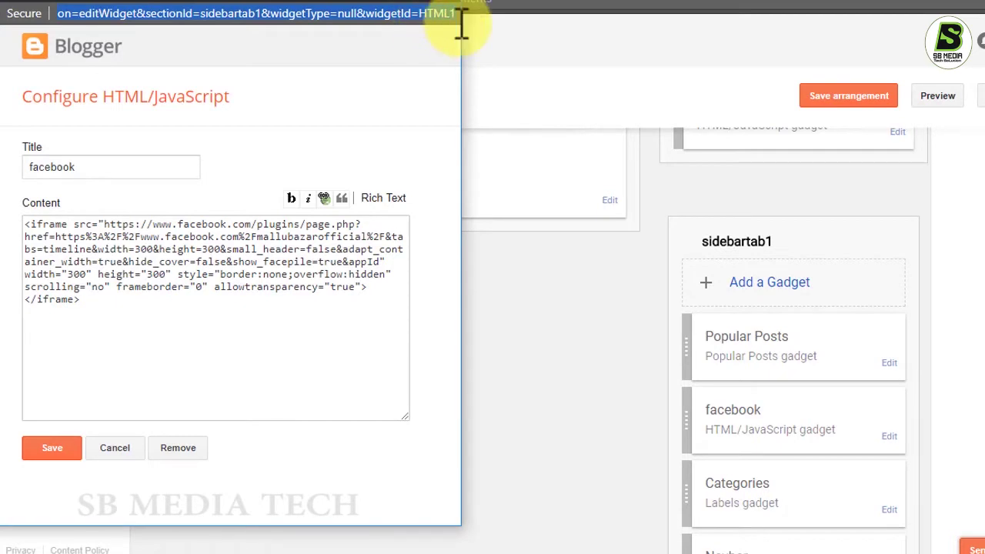
click(548, 157)
Look up the widget ID of the Labels gadget in the sidebartab2 section and close its configuration.
scroll(829, 447, down, 3)
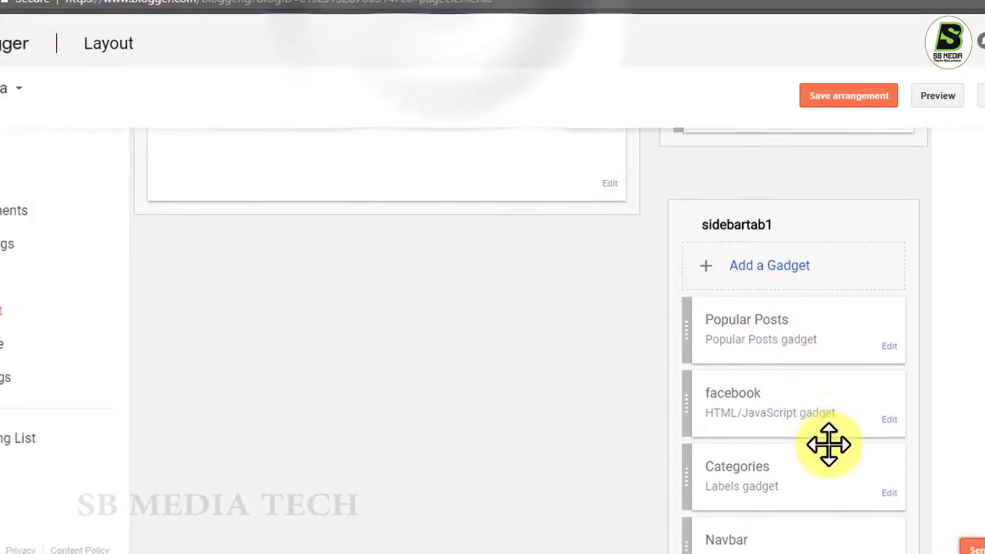
scroll(847, 454, down, 2)
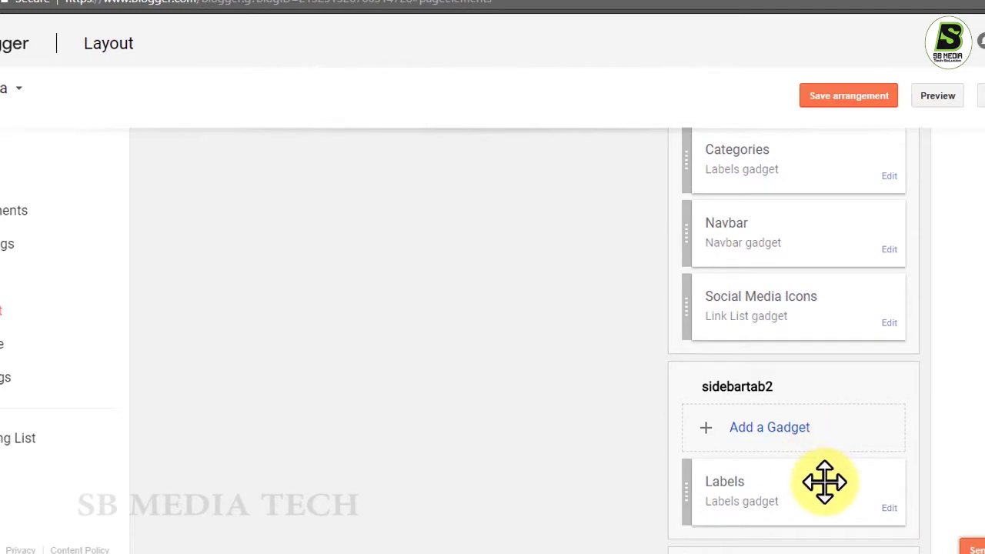
scroll(825, 484, down, 1)
click(891, 426)
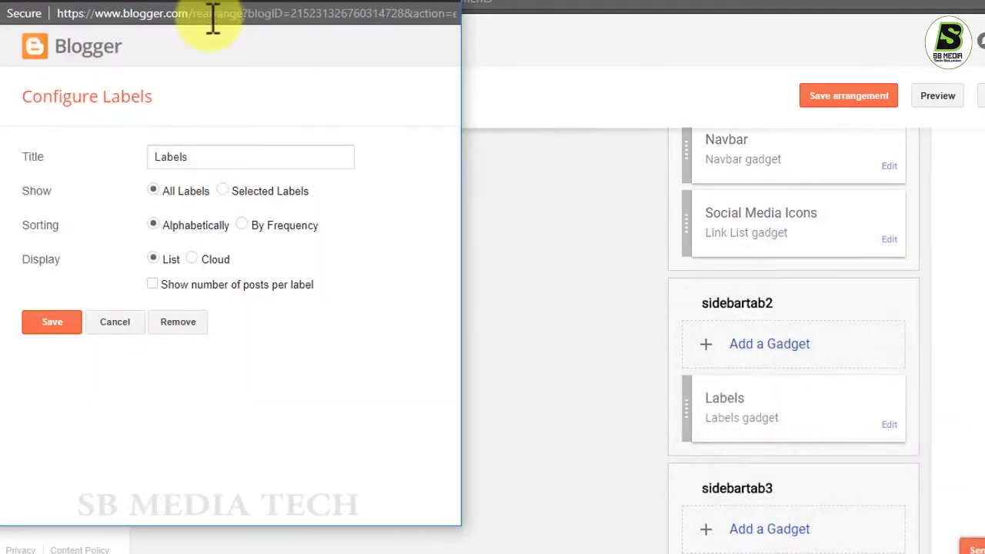
drag(214, 19, 407, 38)
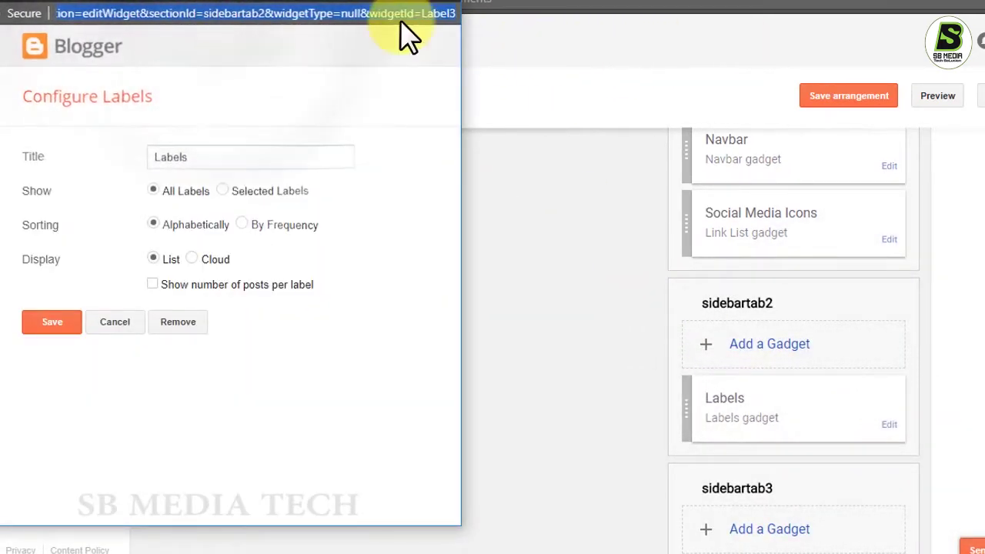
click(452, 5)
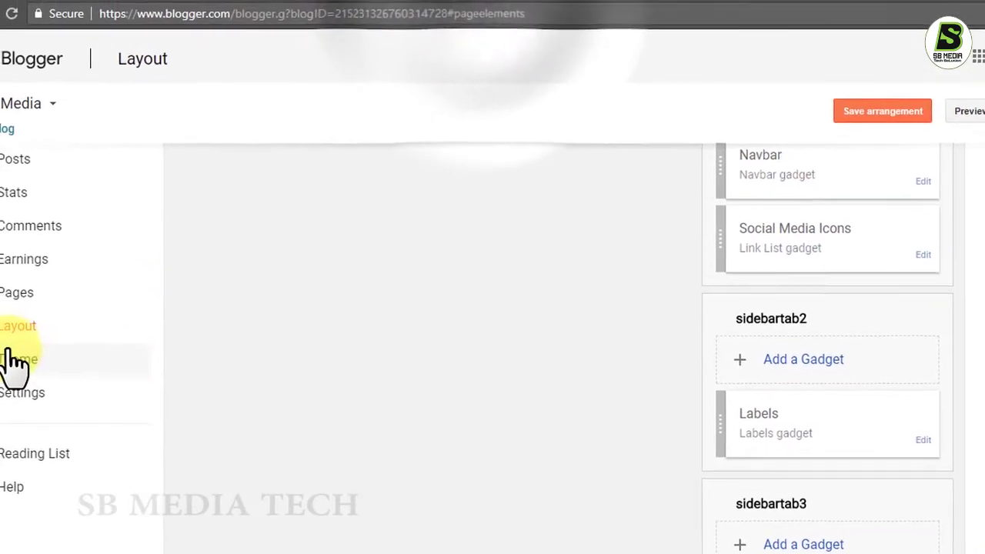
Open the blog theme's HTML for editing and search the code for "html1".
click(31, 374)
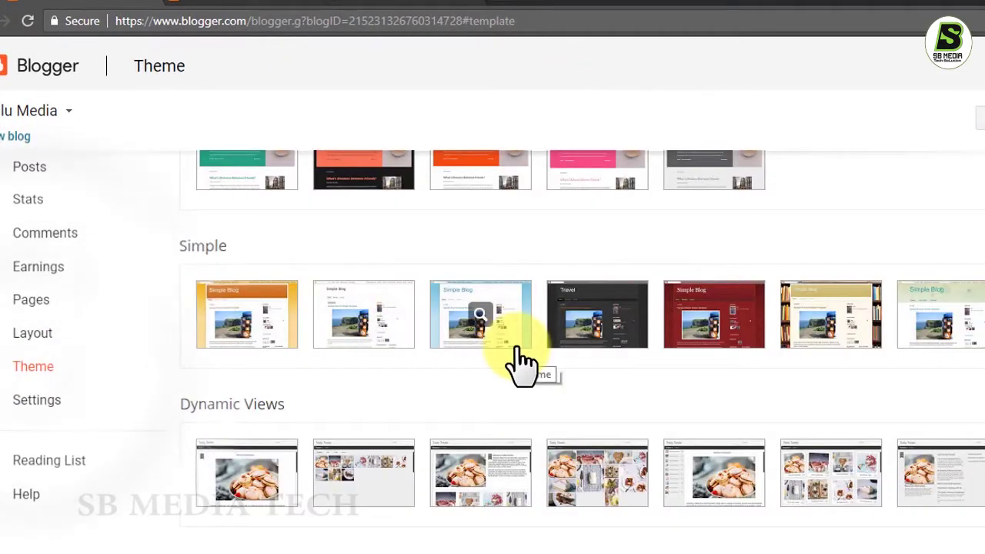
scroll(516, 358, up, 5)
scroll(520, 358, up, 6)
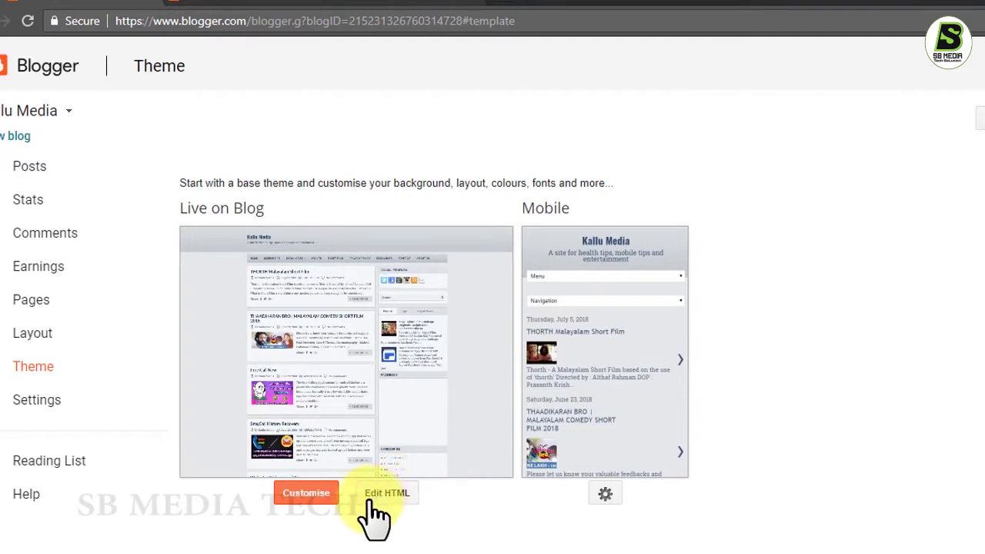
click(406, 501)
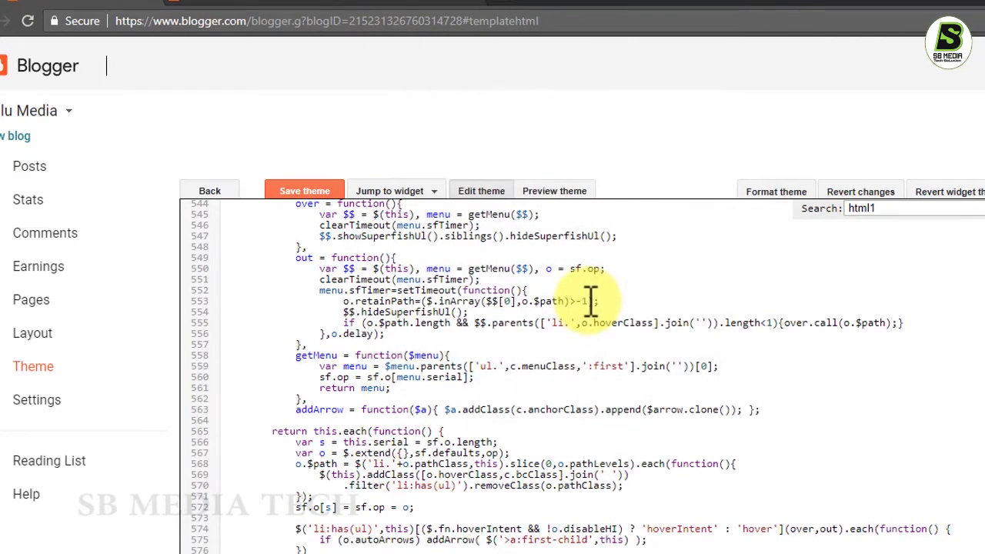
click(847, 209)
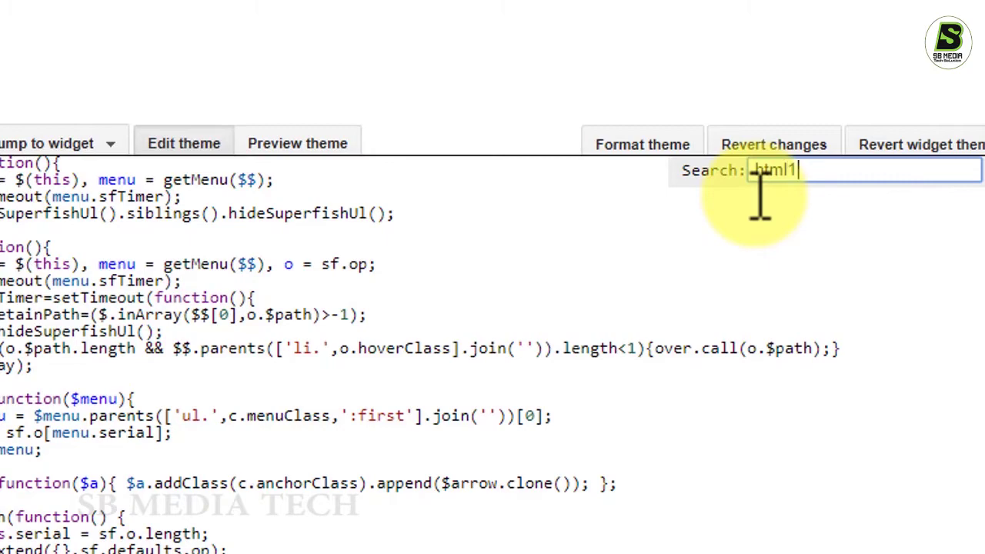
key(Return)
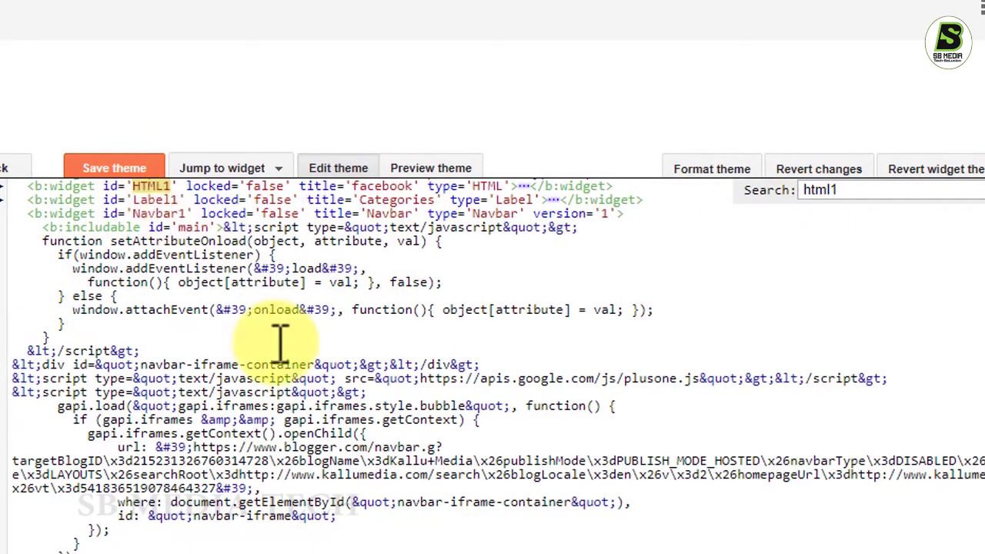
Examine the facebook widget's line in the sidebartab1 section, checking its id='HTML1' attribute and title against the neighbouring widgets.
scroll(278, 339, up, 5)
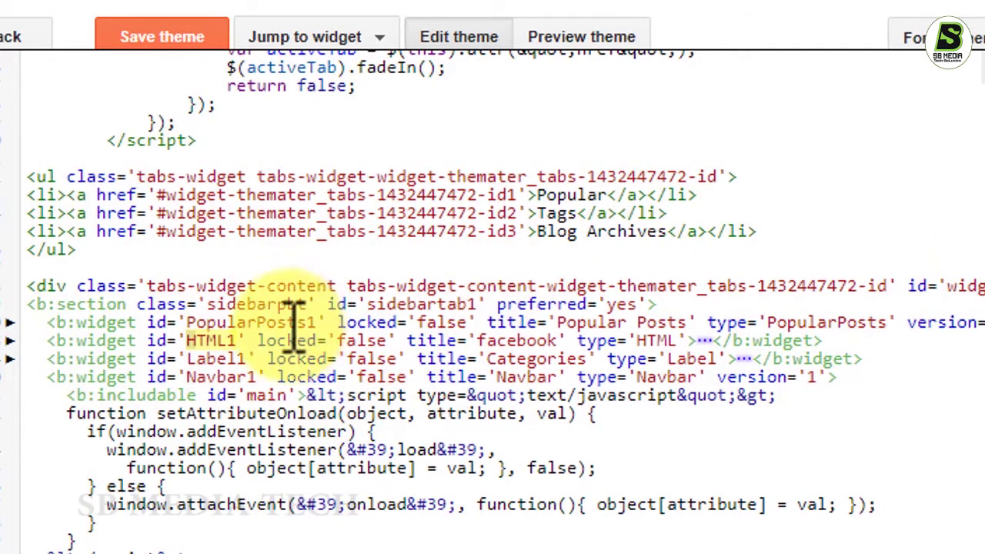
click(195, 340)
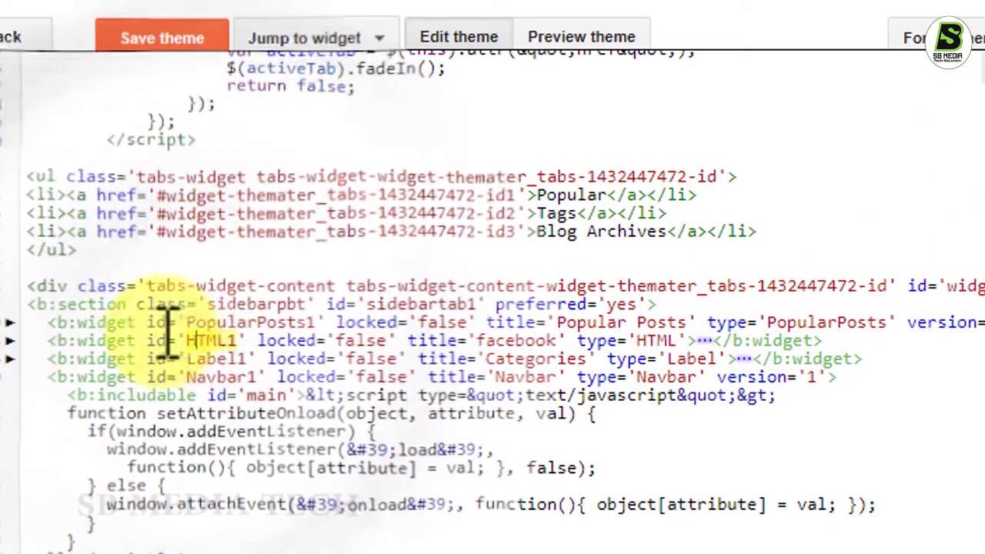
drag(148, 343, 258, 347)
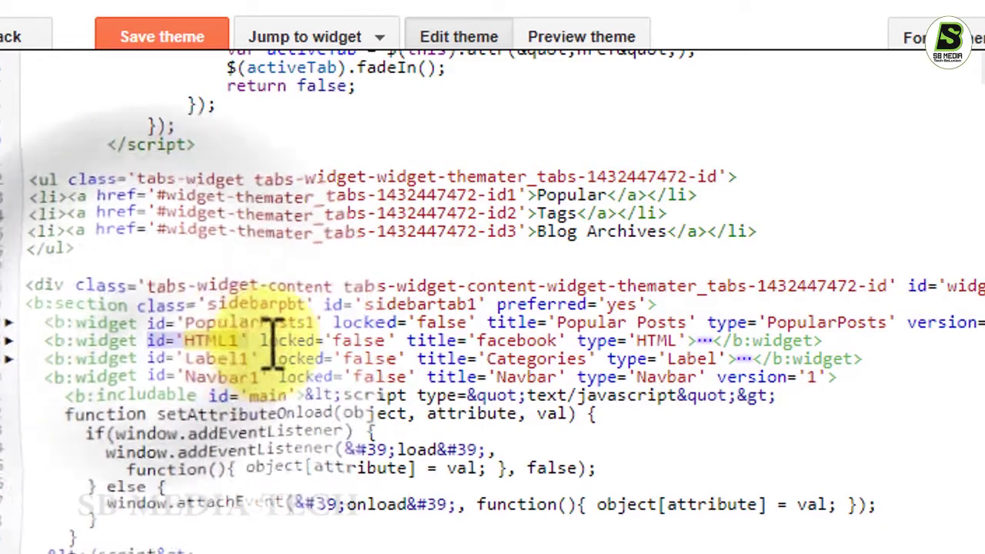
shift+click(581, 358)
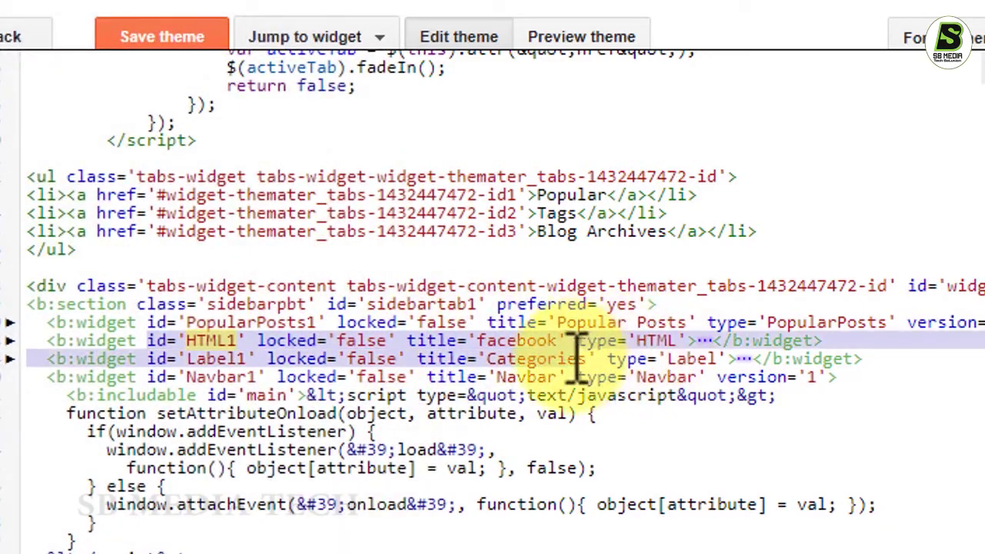
drag(582, 358, 557, 342)
click(327, 326)
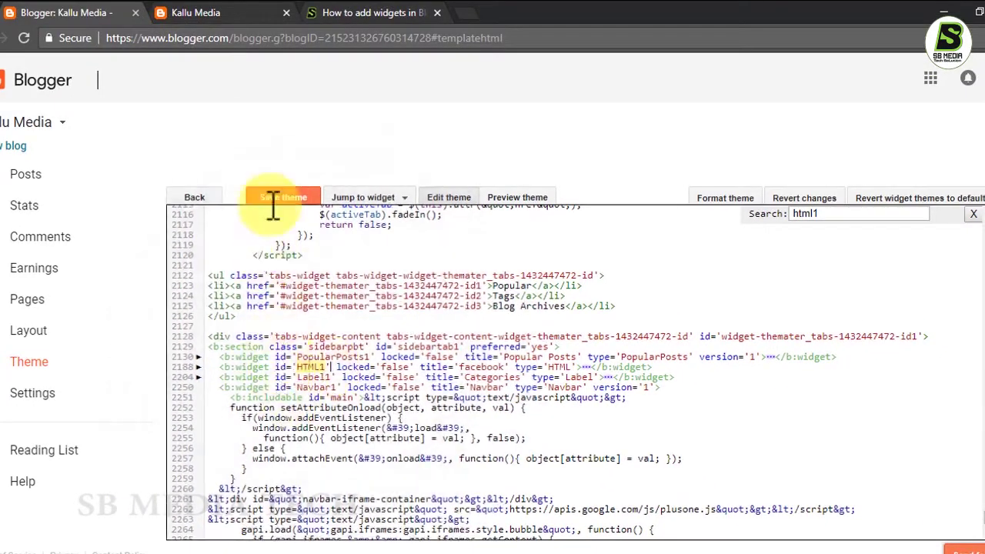
Switch to the sbmedia.tech article and read which mobile attribute to add to the widget code and where it goes.
click(351, 12)
scroll(538, 512, down, 5)
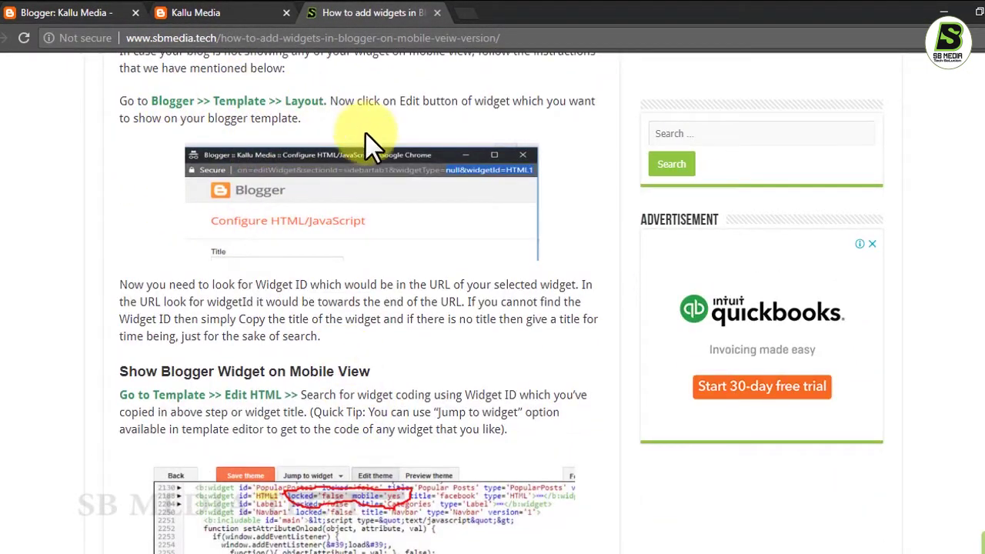
scroll(388, 341, down, 1)
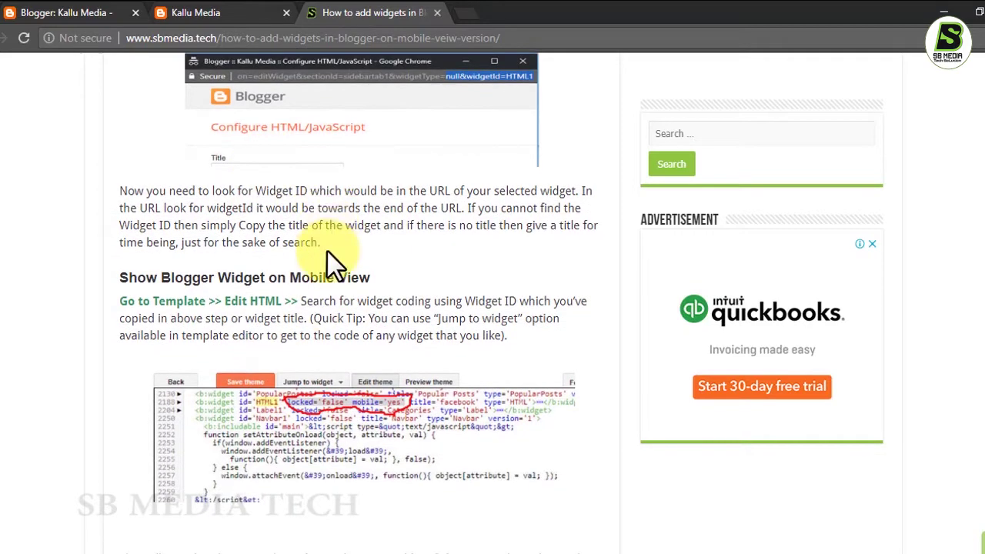
scroll(331, 262, down, 2)
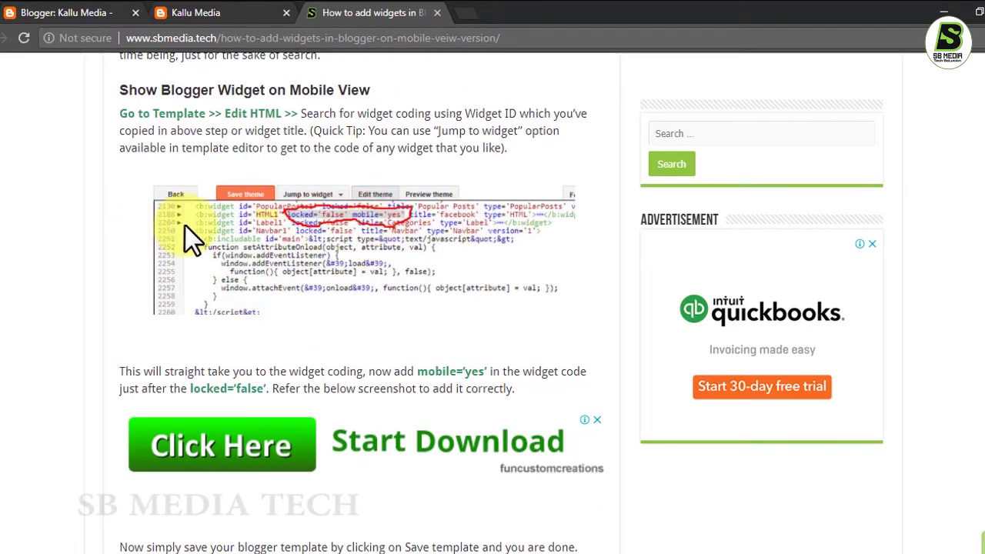
scroll(235, 220, up, 3)
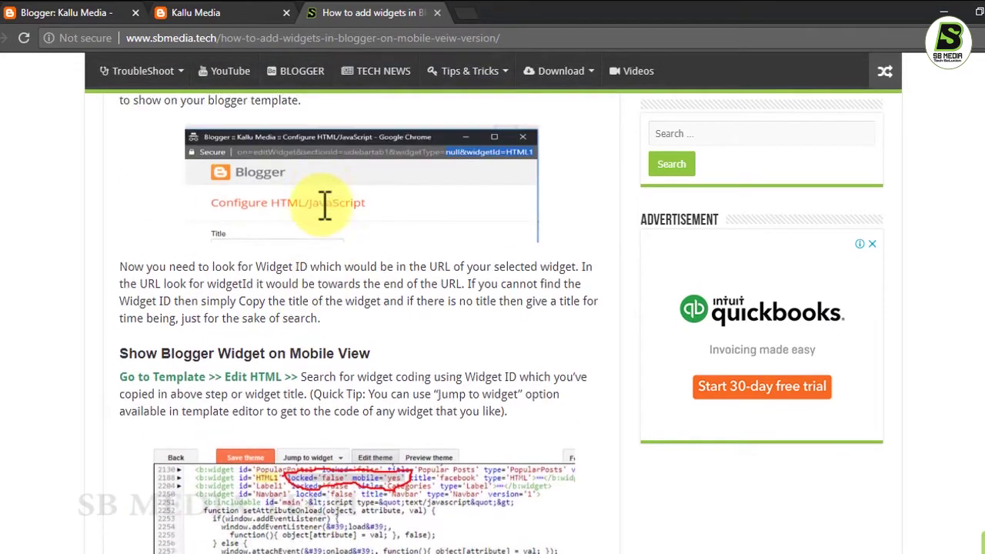
scroll(331, 366, down, 1)
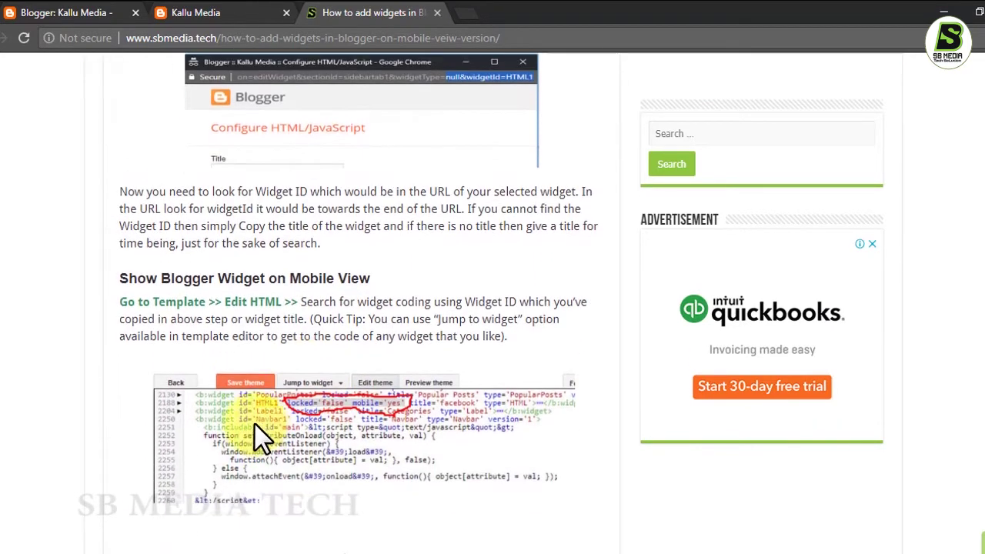
scroll(309, 388, down, 2)
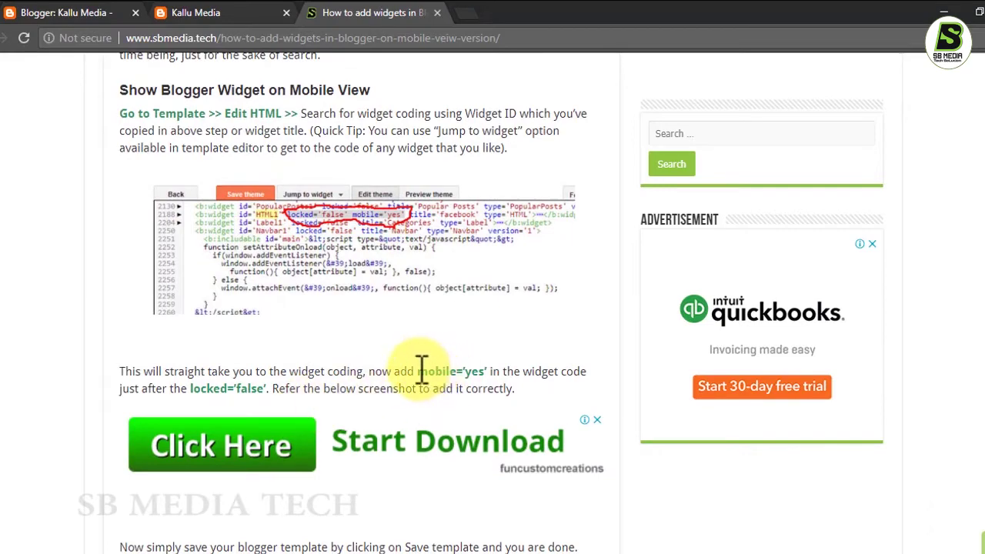
drag(420, 371, 493, 370)
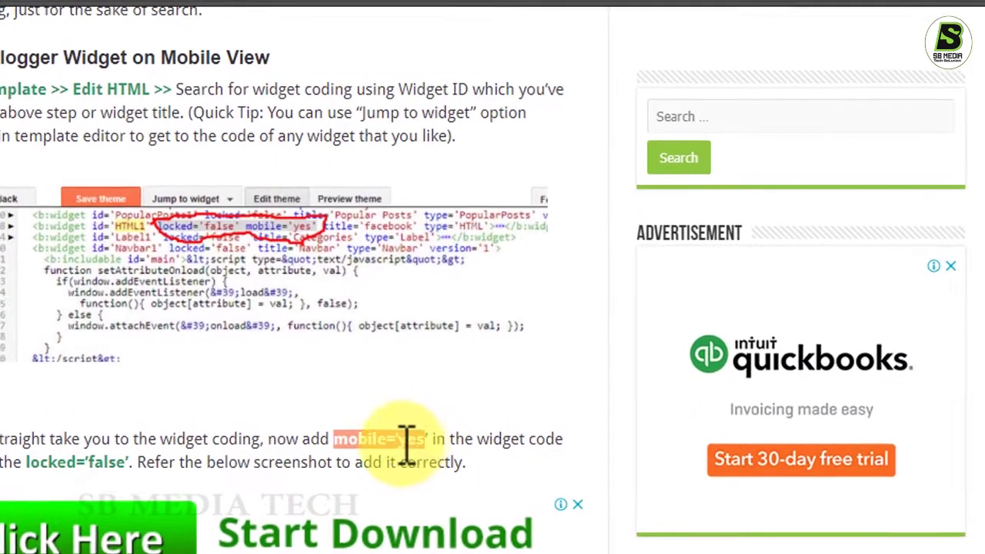
click(418, 433)
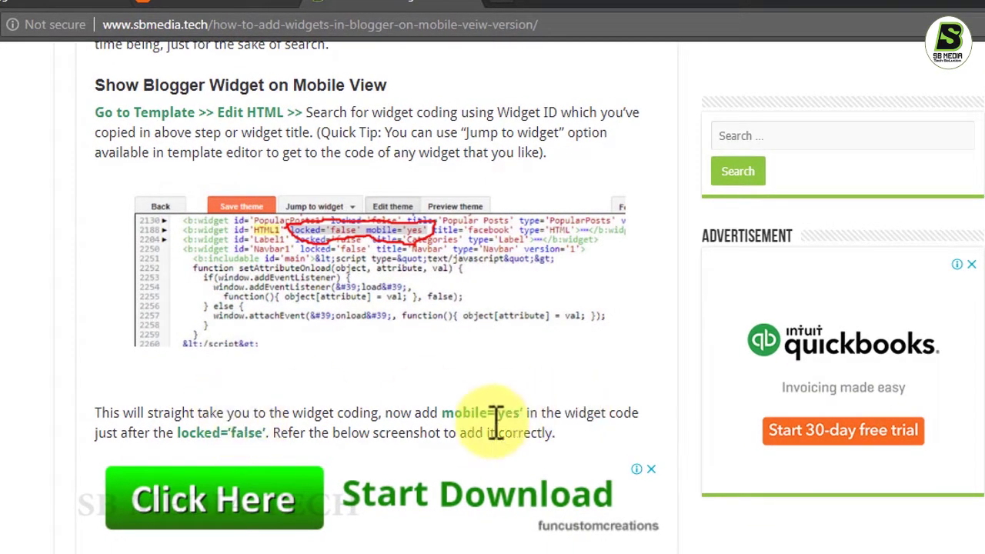
Return to the theme code, add mobile='yes' after locked='false' in the HTML1 facebook widget line, and save the theme.
click(60, 6)
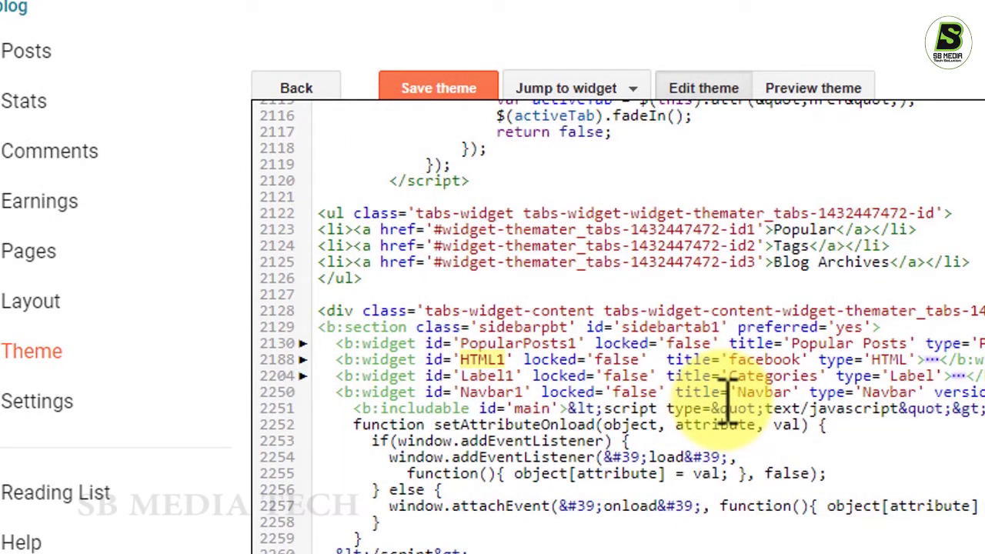
text(mob)
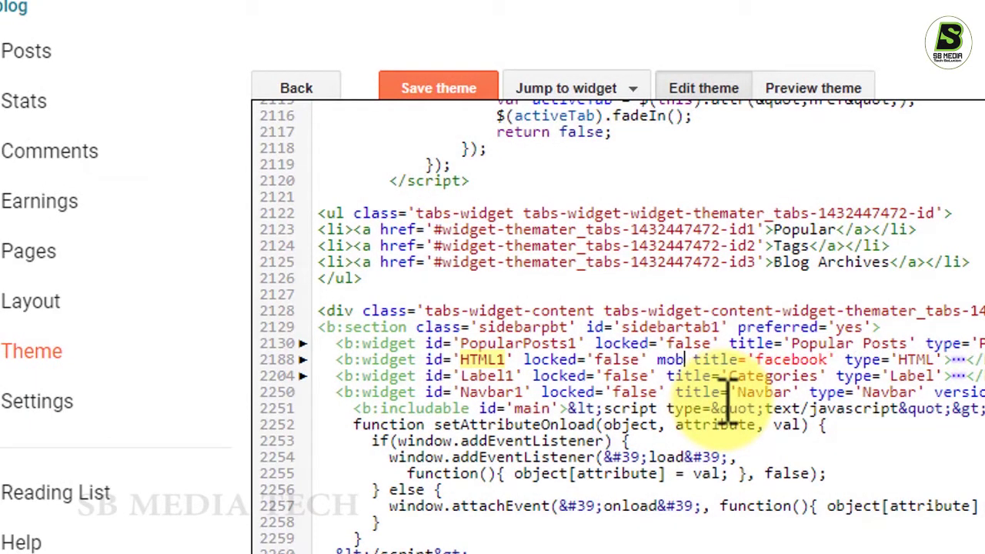
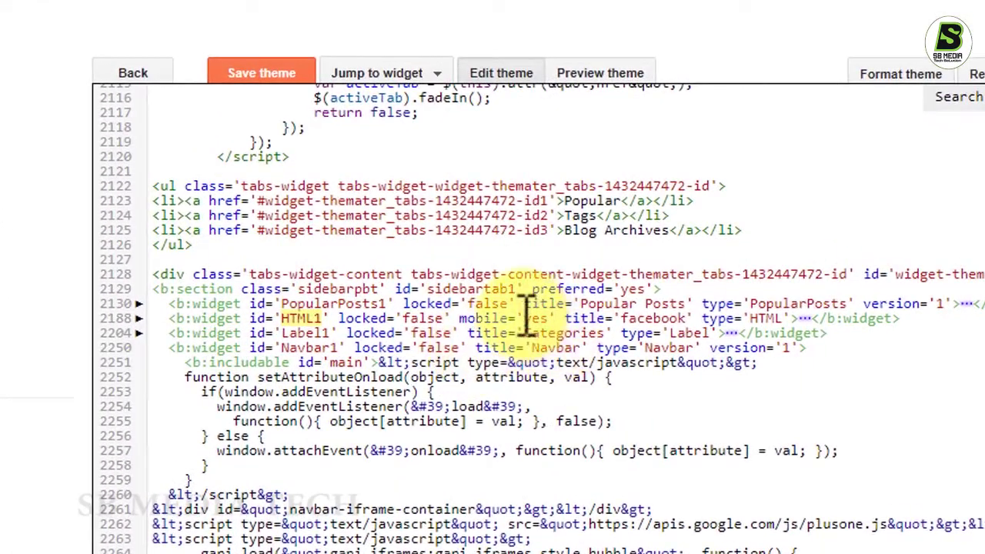
click(265, 83)
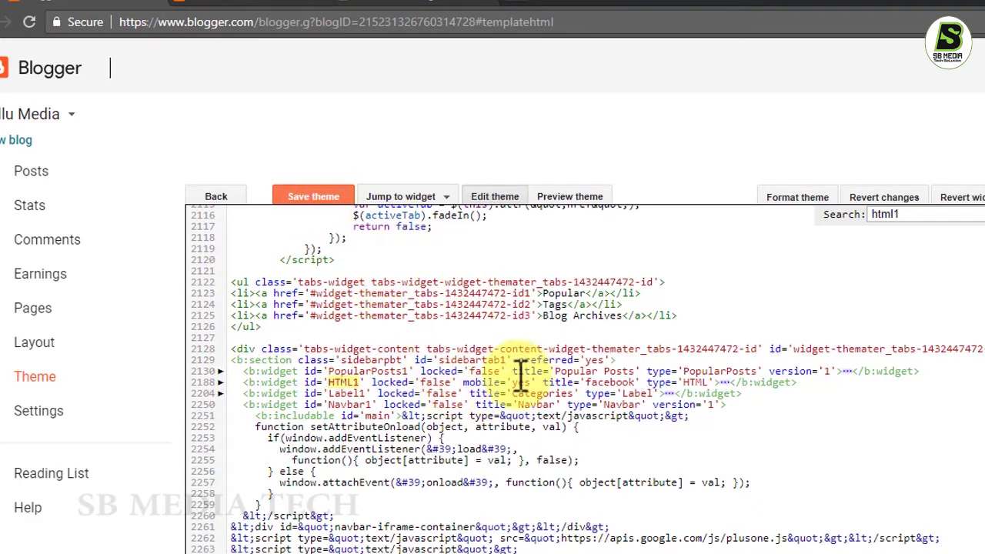
Try saving the theme without the space before mobile='yes' in the HTML1 line, and restore the space and save again.
click(462, 383)
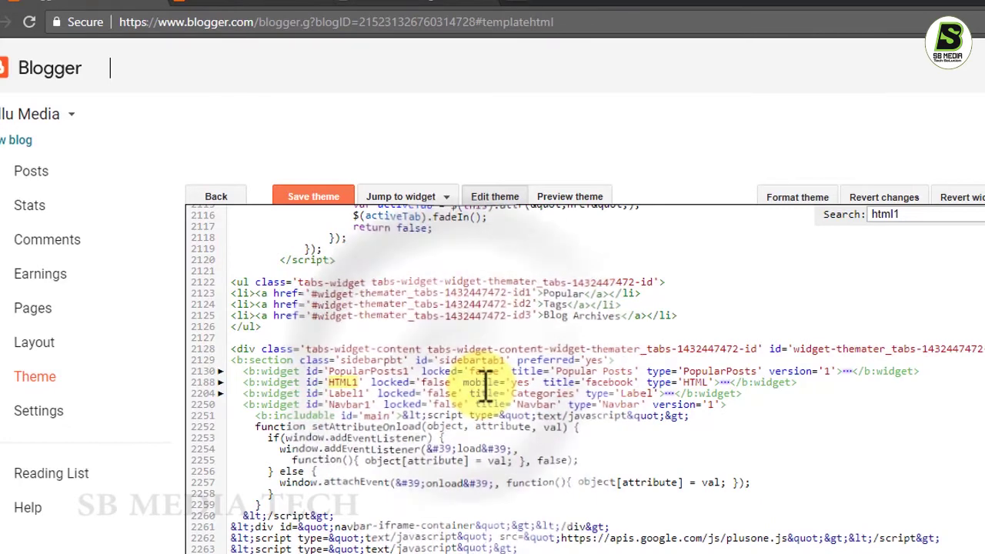
key(BackSpace)
click(317, 202)
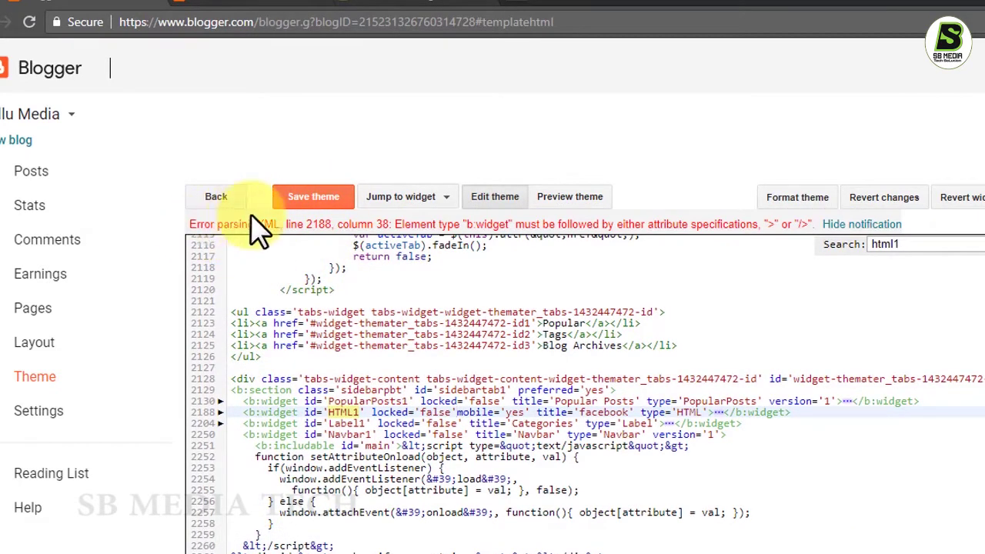
click(458, 413)
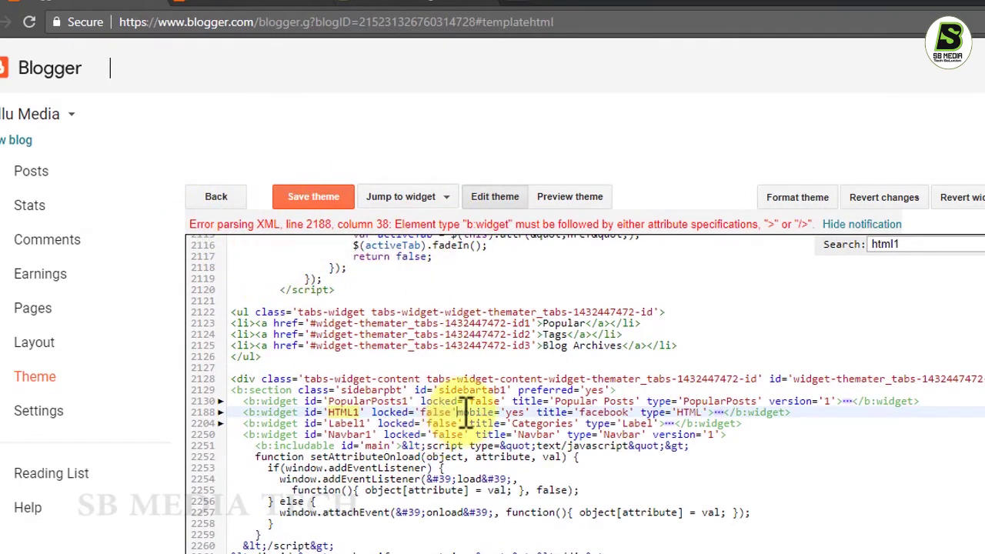
click(323, 199)
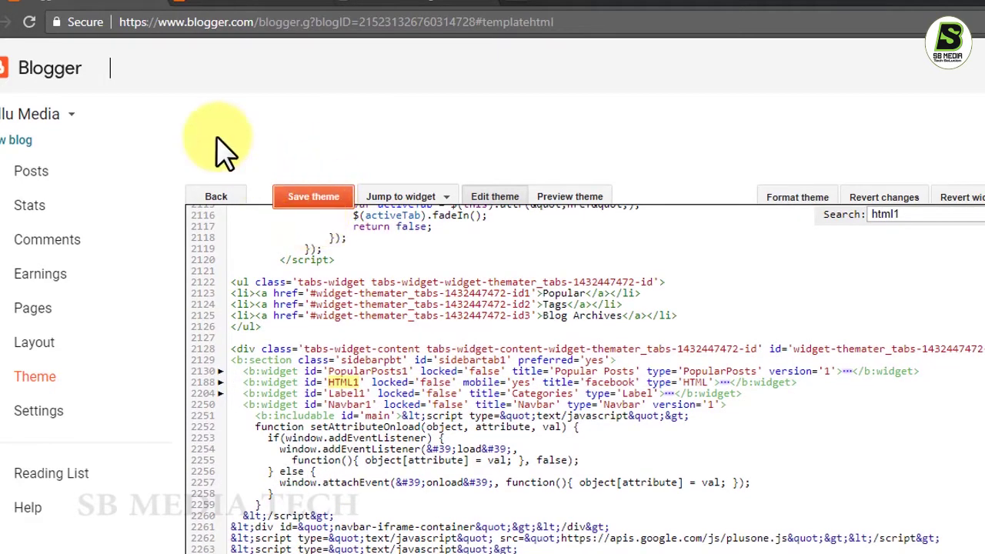
Open the theme page in a new tab and preview the Custom mobile theme from the mobile theme settings.
right_click(31, 378)
key(Escape)
click(105, 385)
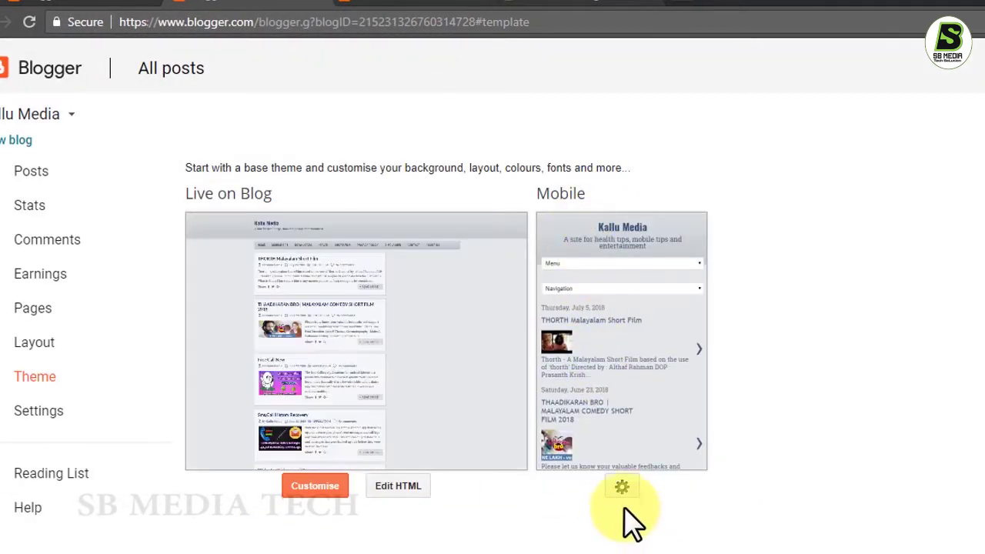
click(623, 488)
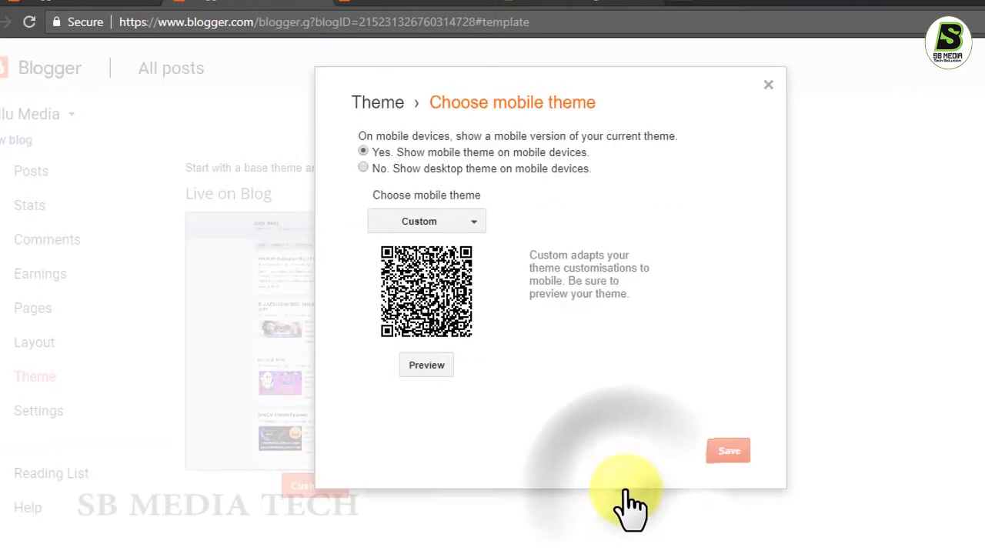
click(431, 366)
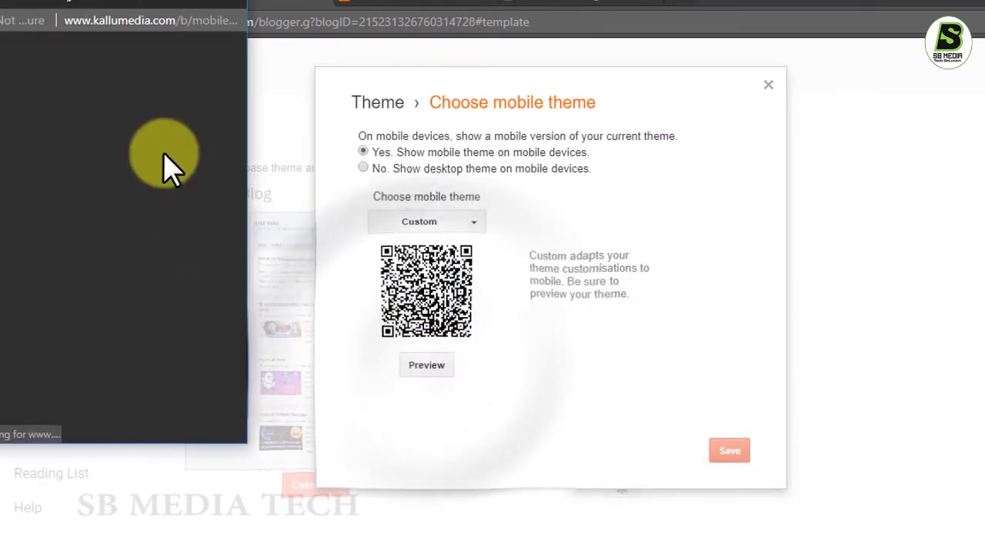
Check the sidebar gadgets at the end of the mobile preview, including the Facebook box, and close the preview.
drag(100, 11, 333, 114)
drag(476, 162, 476, 497)
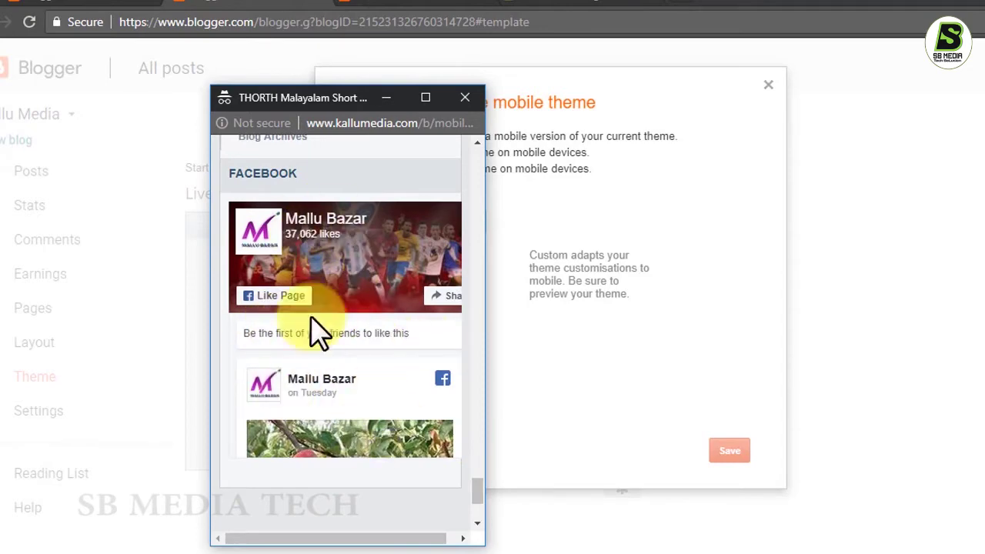
mouse_move(478, 490)
mouse_down()
mouse_move(475, 501)
mouse_move(475, 466)
mouse_move(475, 492)
mouse_up()
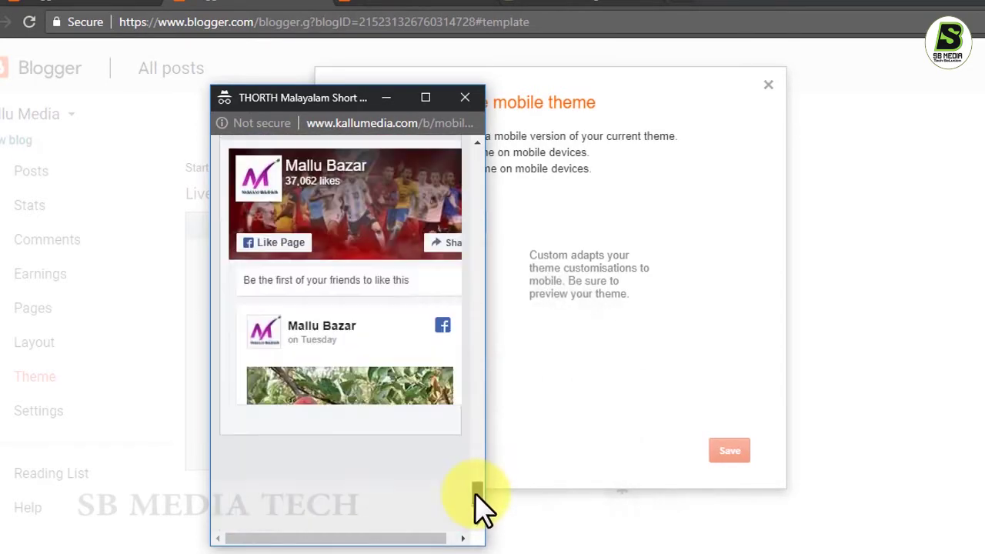
click(465, 98)
Set the HTML1 facebook widget's attribute to mobile='no', save the theme, and preview the Custom mobile theme down to its sidebar gadgets.
click(112, 6)
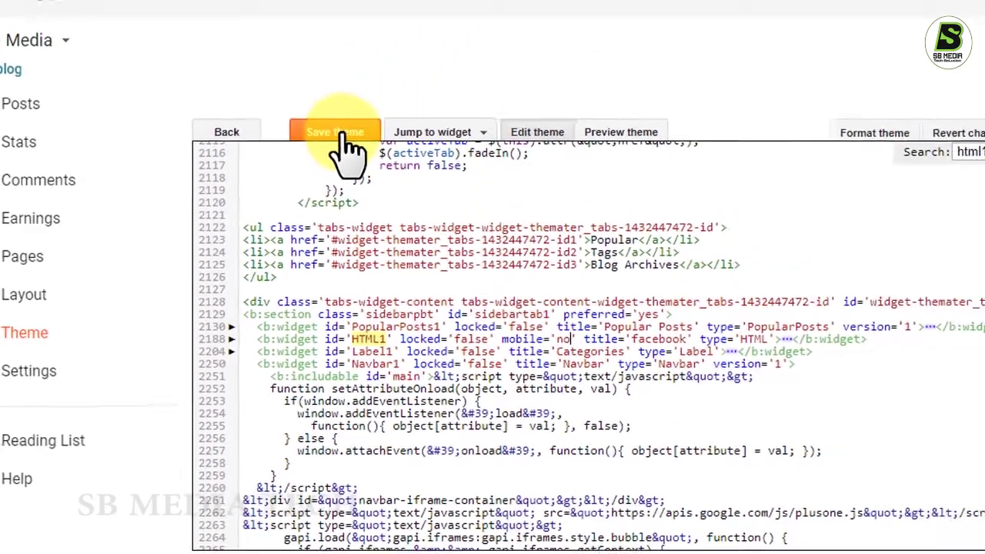
click(450, 58)
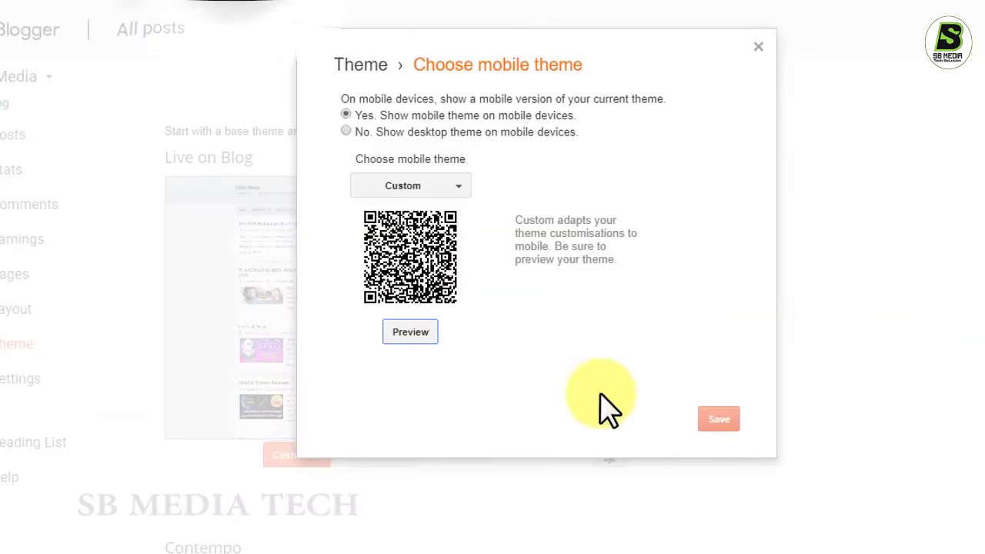
click(414, 333)
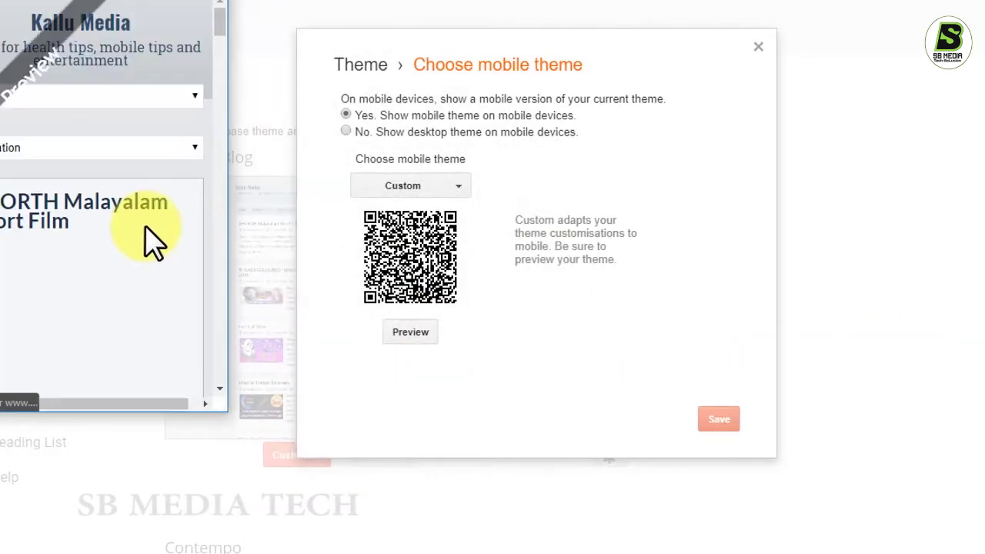
scroll(150, 242, down, 15)
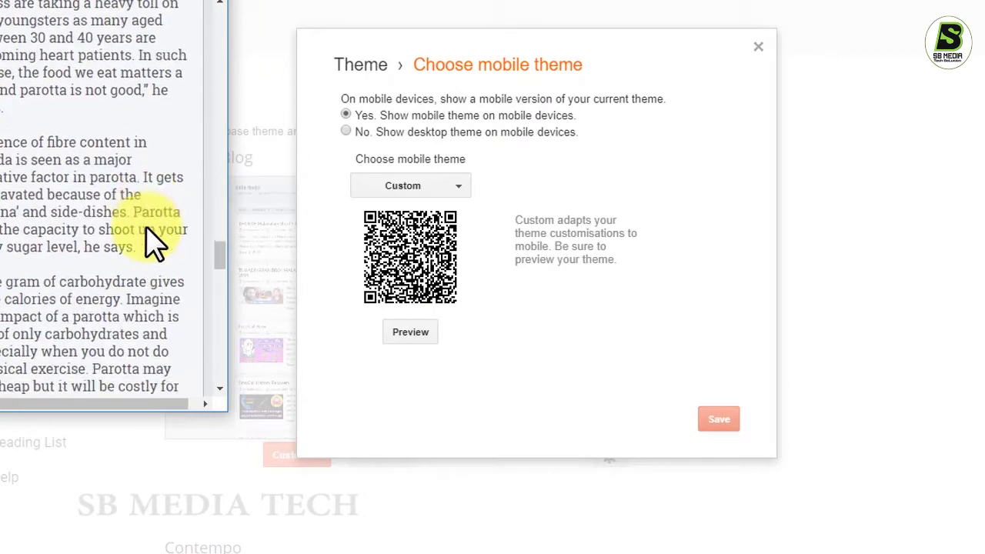
scroll(150, 242, down, 10)
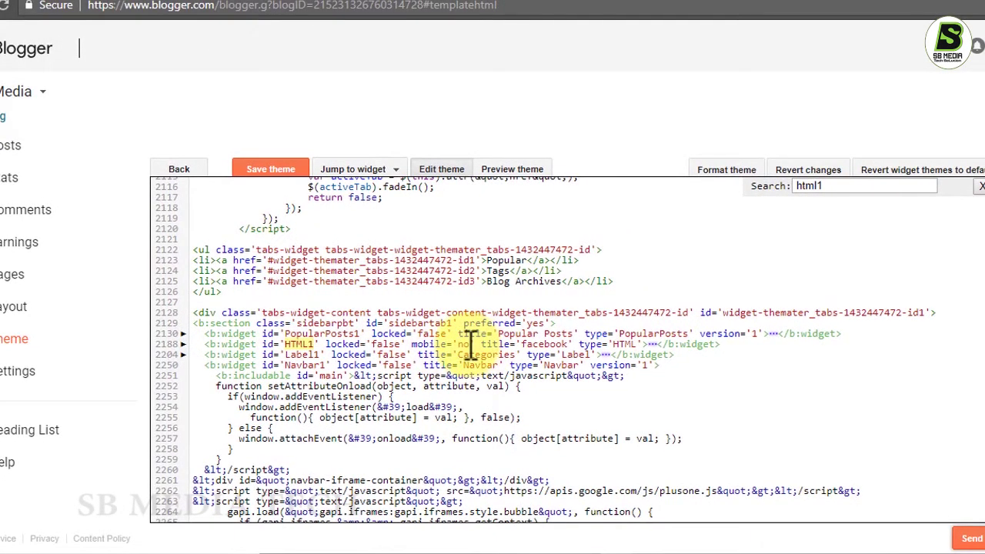
Set the mobile attribute in the HTML1 facebook widget line to 'yes' and save the theme.
double_click(465, 344)
key(BackSpace)
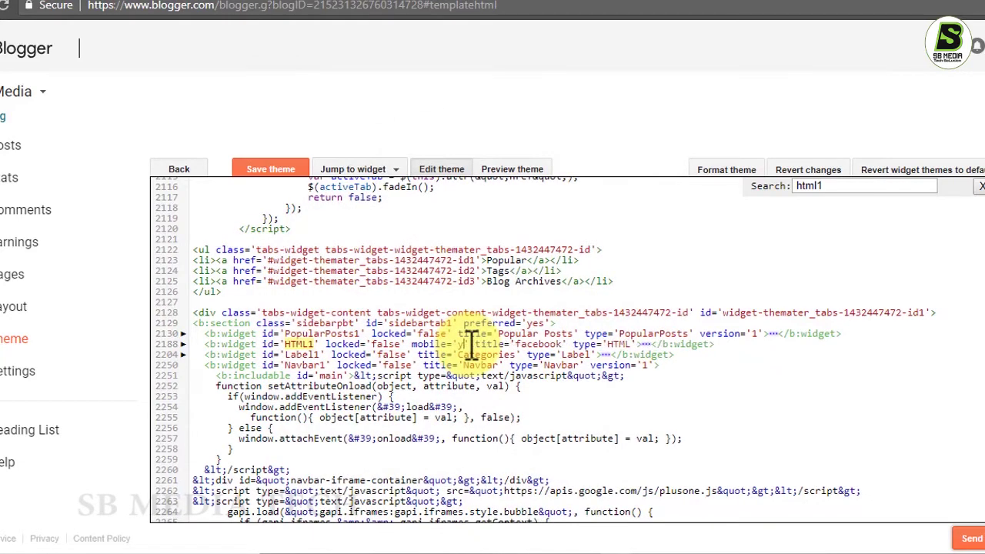
click(273, 181)
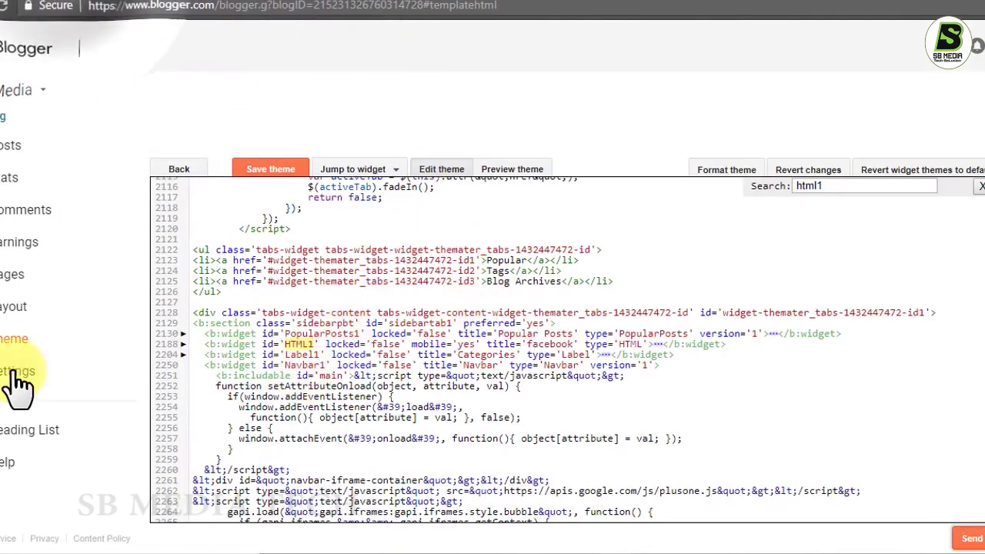
Open the Popular Posts gadget's settings from the blog layout, copy its widget ID PopularPosts1 from the address, and close the settings window.
click(16, 308)
scroll(801, 470, down, 3)
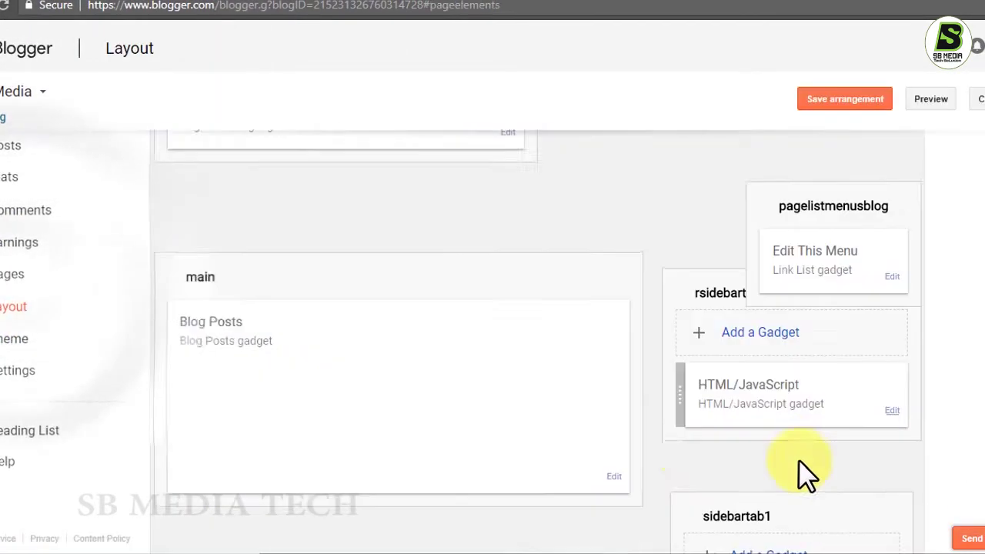
scroll(693, 431, down, 4)
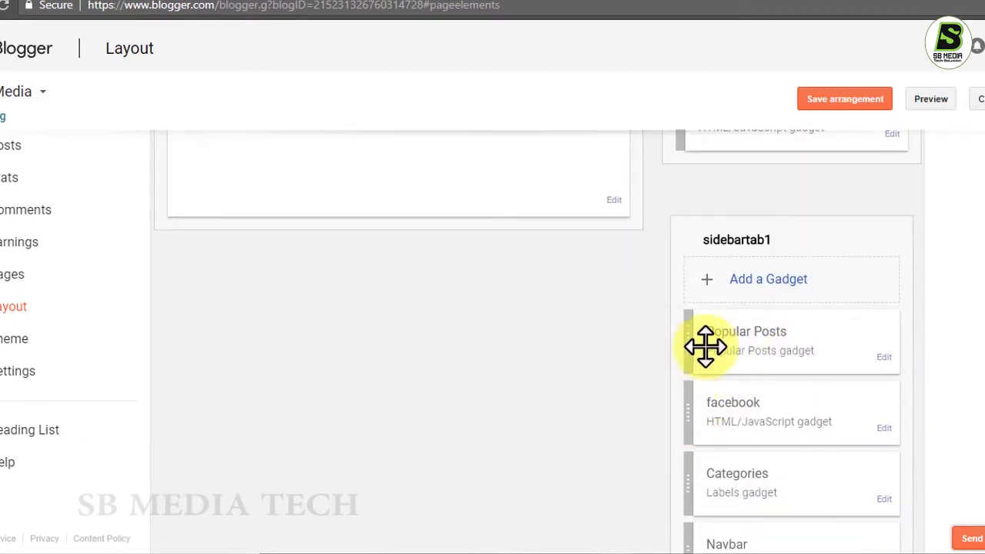
click(885, 358)
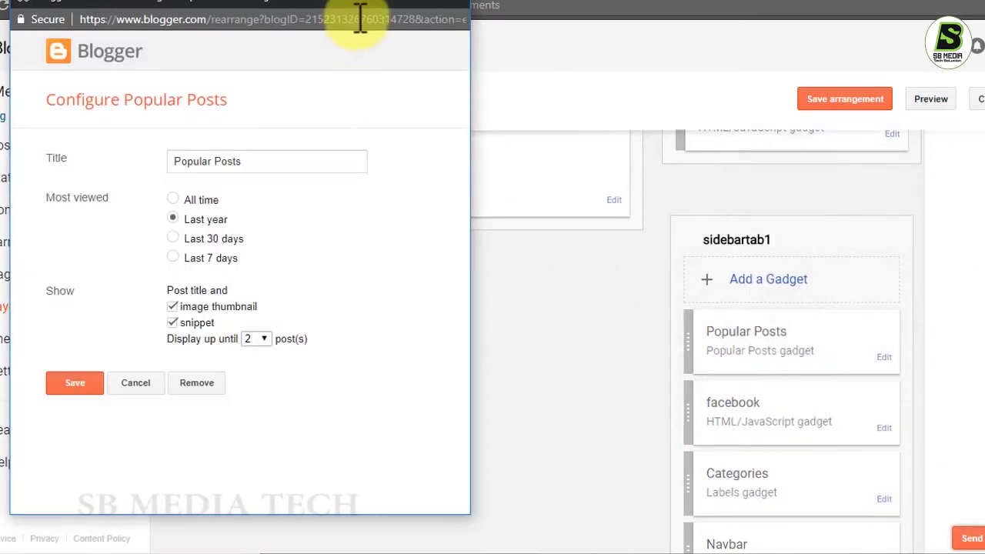
drag(360, 21, 760, 26)
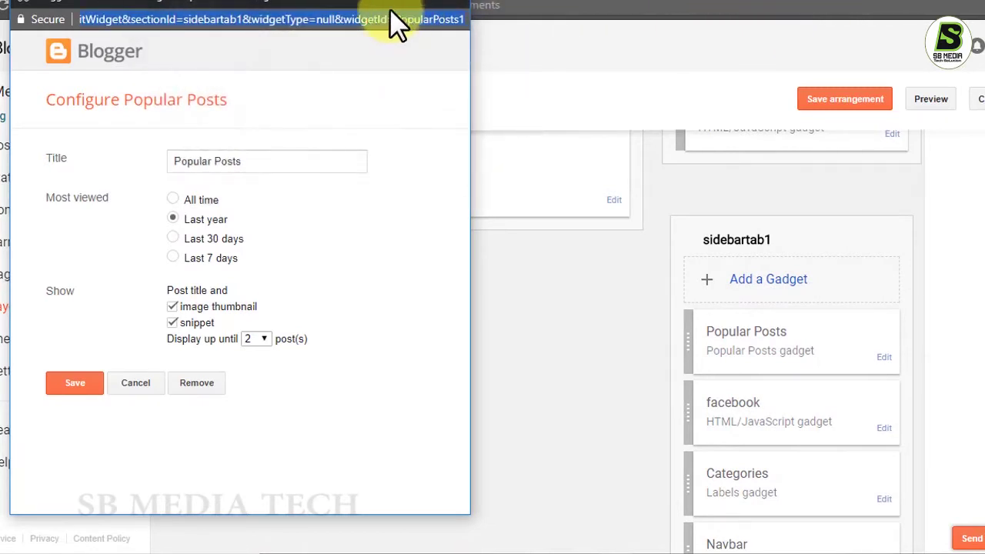
drag(395, 20, 471, 29)
right_click(457, 25)
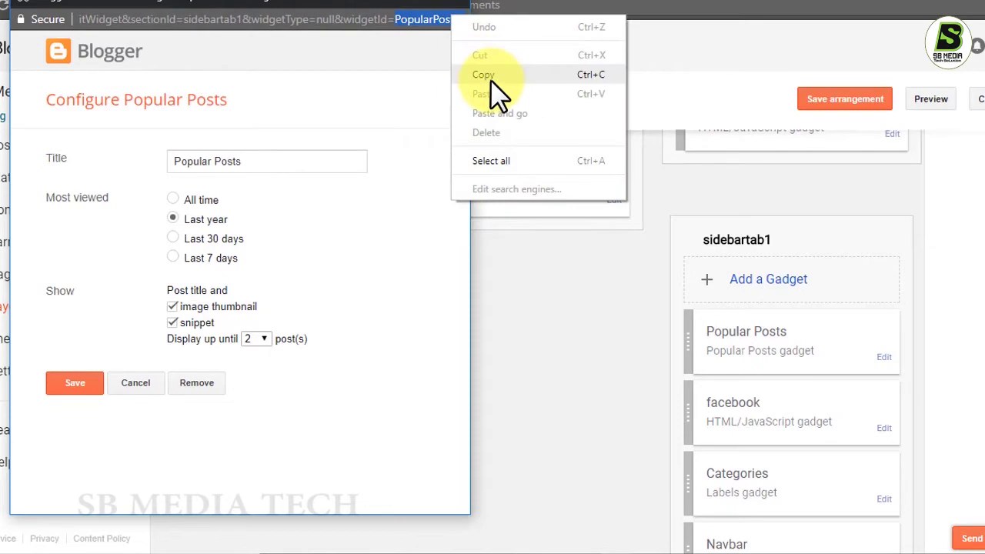
click(491, 77)
click(452, 6)
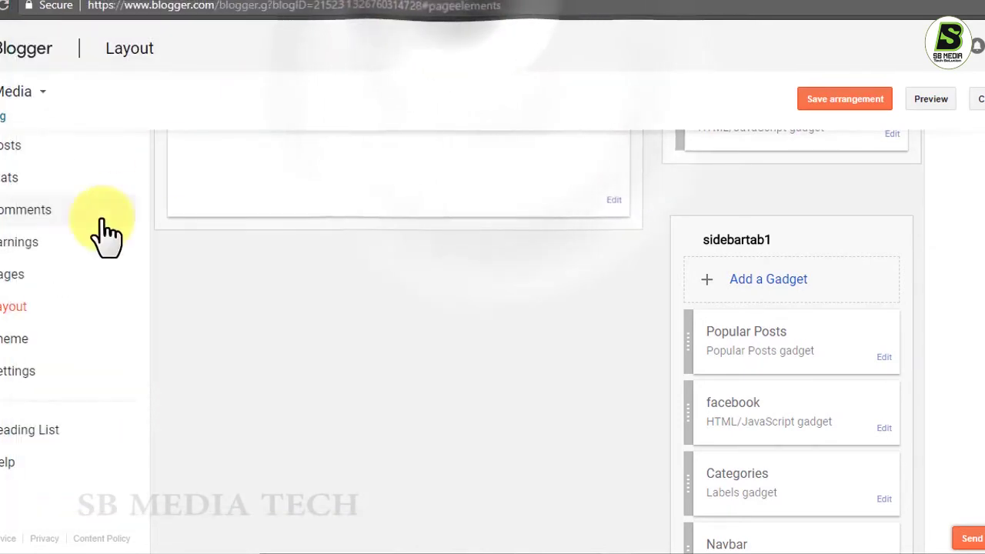
Open the theme's HTML code, search for PopularPosts1, and select locked='false' in its widget line.
click(22, 344)
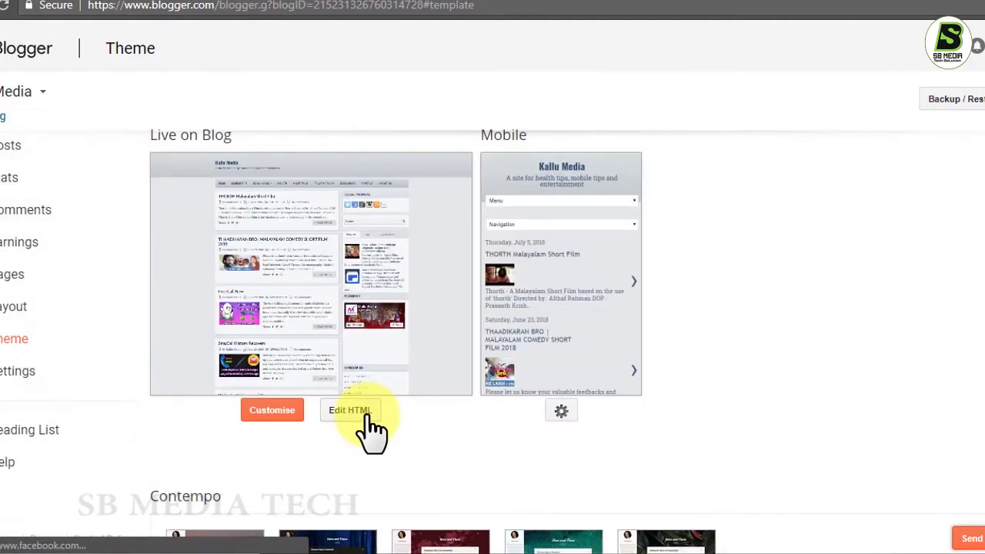
click(366, 416)
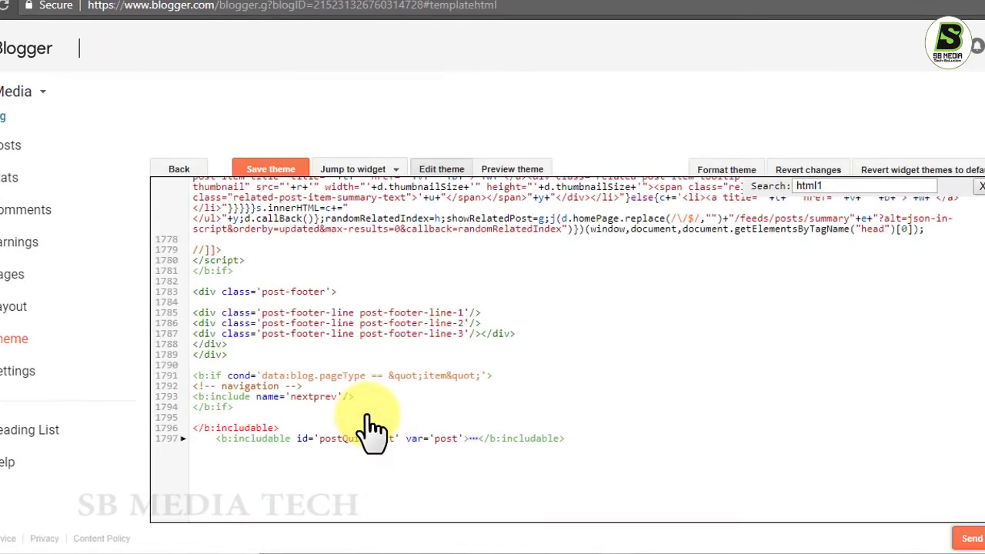
double_click(856, 184)
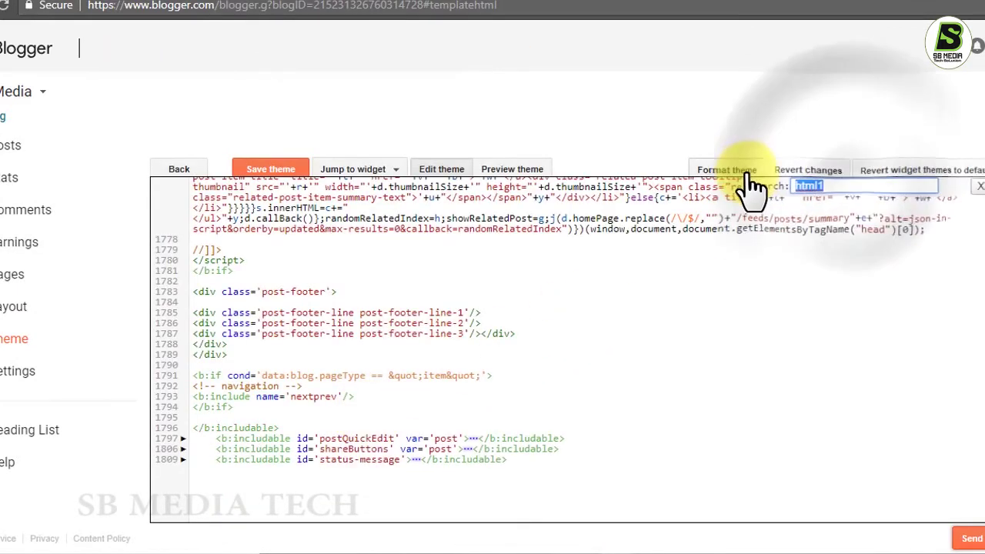
key(BackSpace)
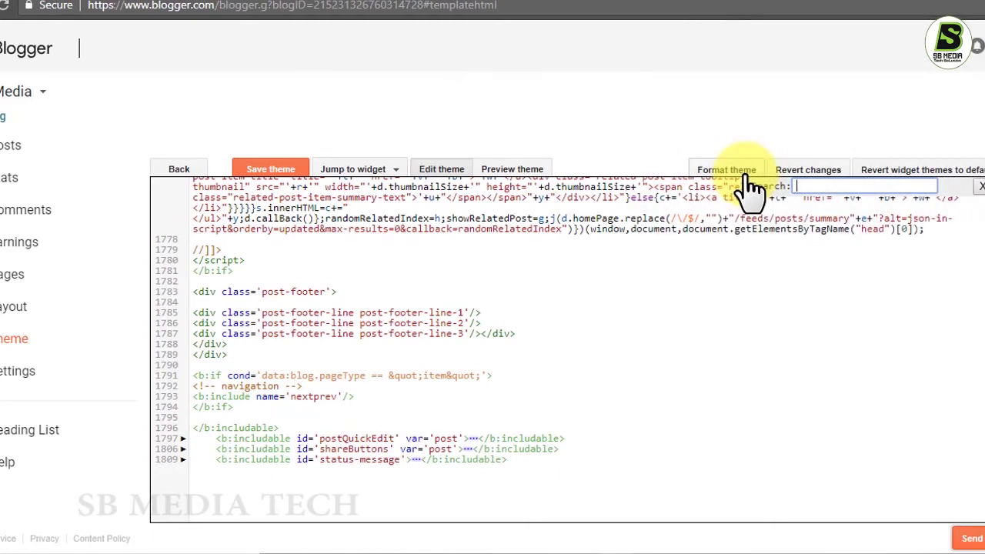
key(ctrl+f)
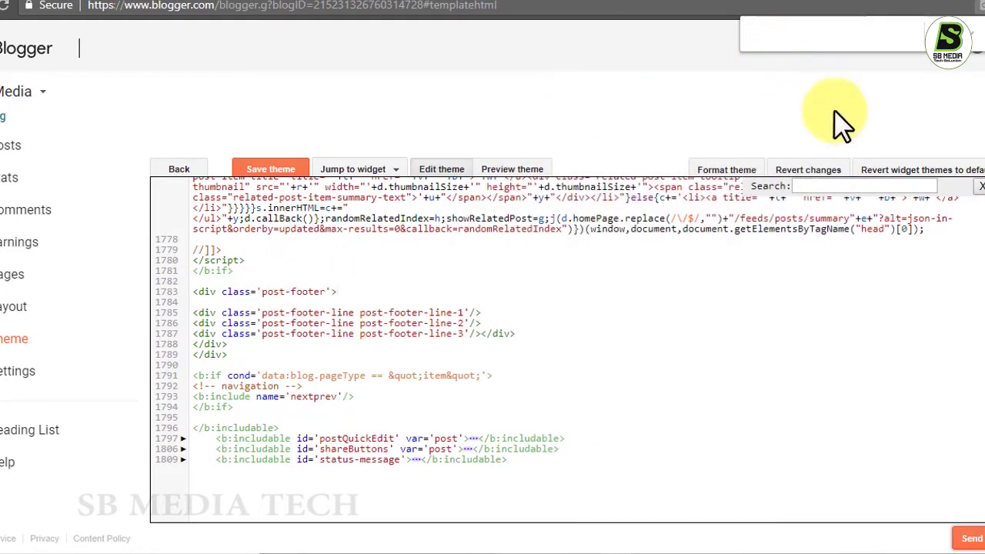
click(430, 286)
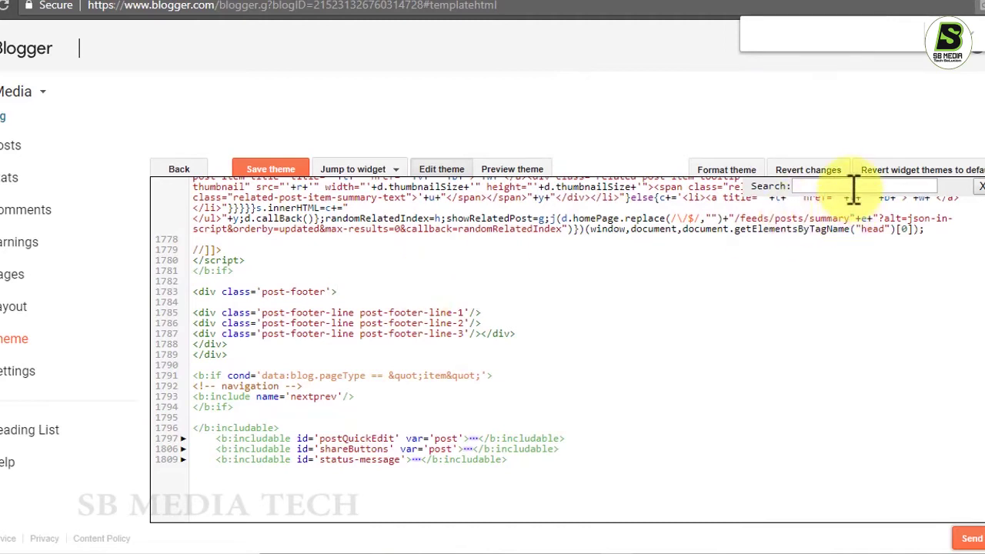
click(846, 188)
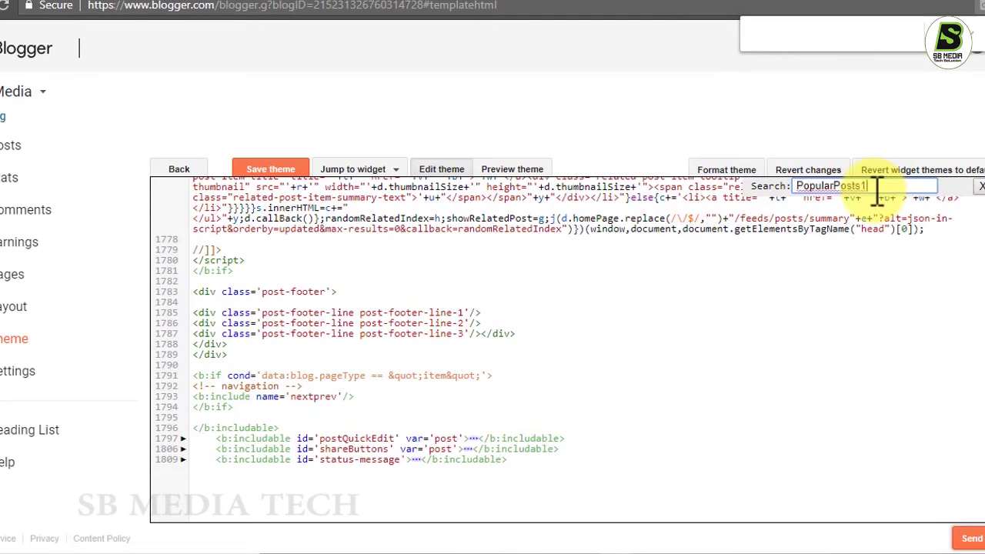
text(PopularPosts1)
key(Return)
scroll(660, 297, up, 3)
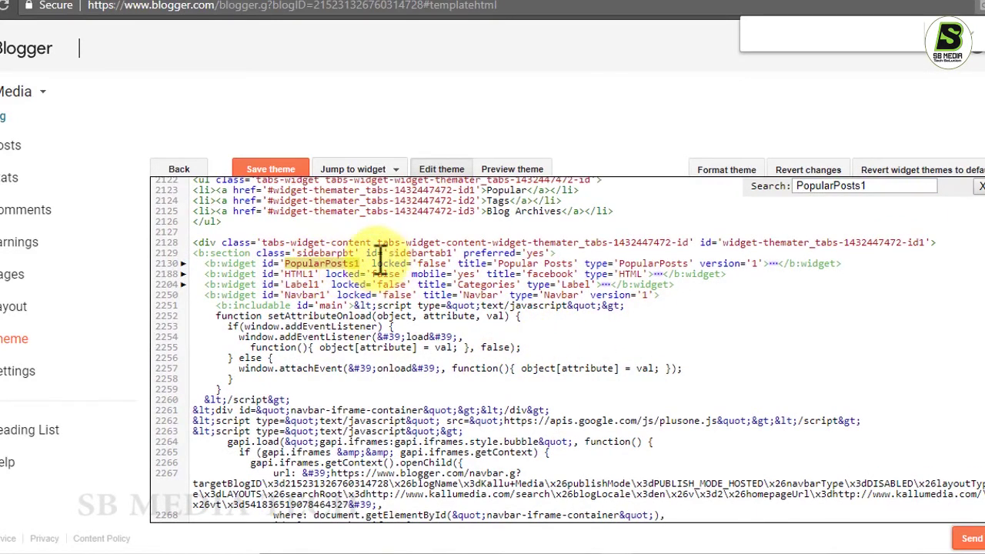
drag(374, 266, 451, 266)
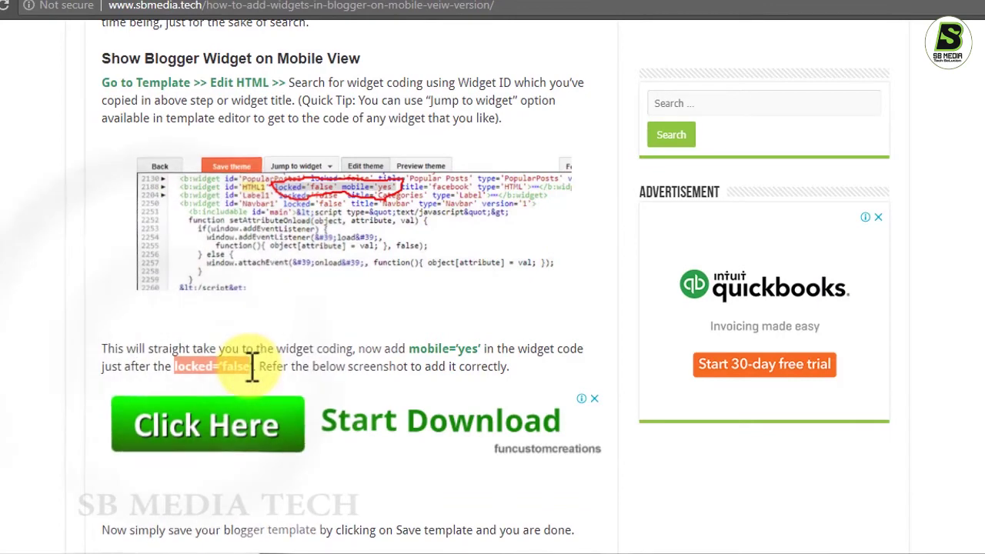
Review the sbmedia.tech article's instructions on placing mobile='yes' to show a widget and mobile='no' to hide it.
scroll(237, 370, down, 5)
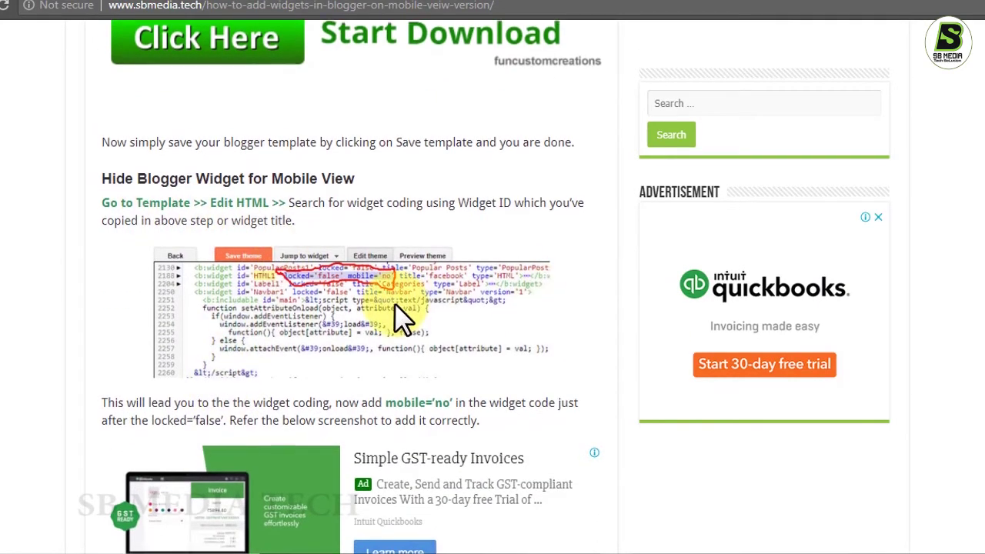
scroll(403, 319, down, 4)
scroll(362, 330, up, 1)
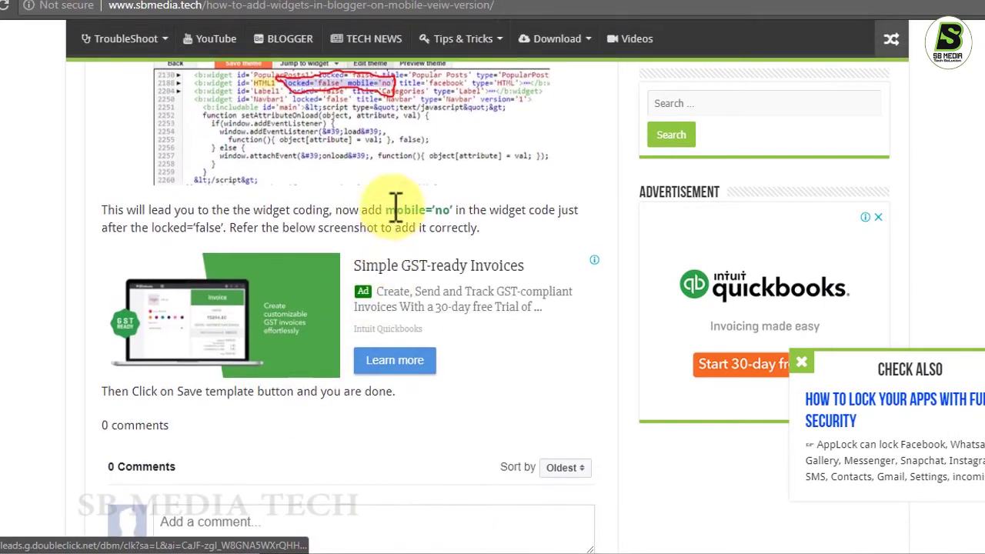
scroll(385, 216, up, 3)
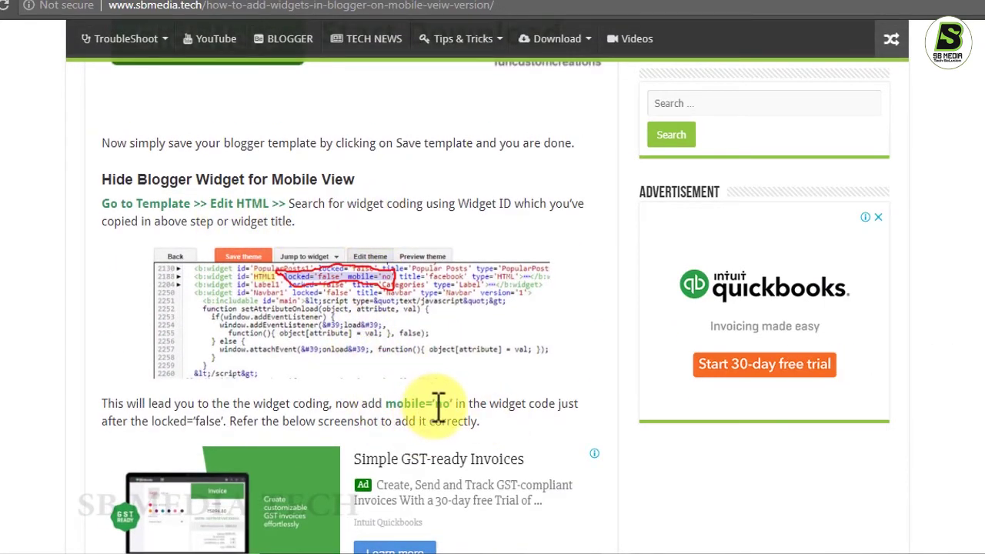
scroll(439, 404, up, 3)
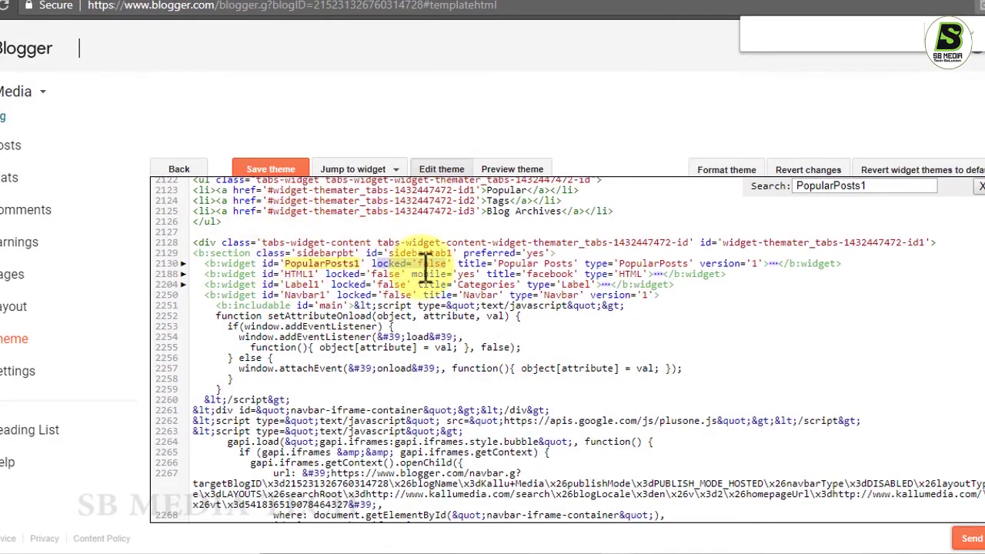
Return to the theme code, add mobile='yes' after locked='false' in the PopularPosts1 widget line, and save the theme.
click(455, 264)
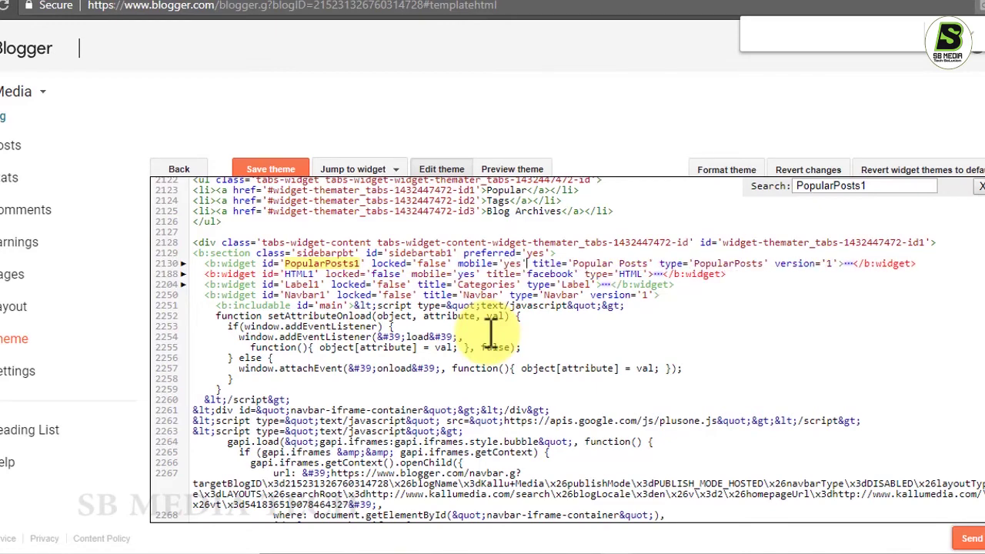
click(284, 170)
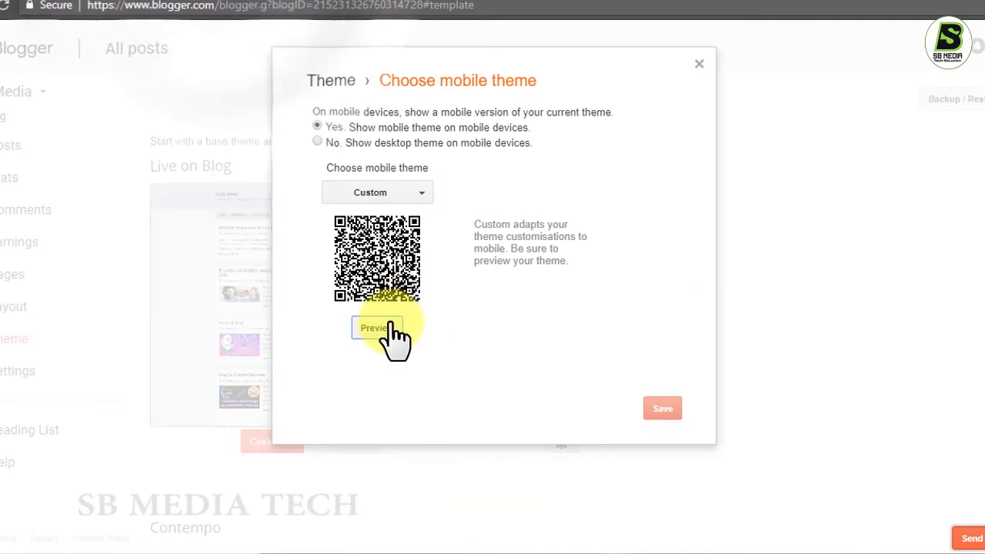
Preview the Custom mobile theme and check for the Popular Posts gadget and the Facebook box near the page end.
click(389, 329)
drag(50, 4, 442, 87)
drag(563, 150, 554, 446)
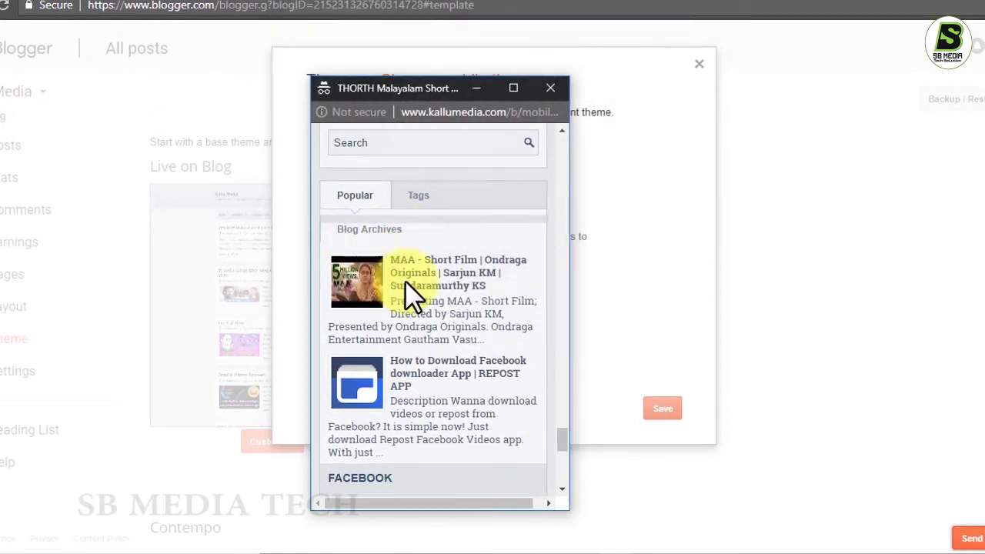
scroll(424, 307, up, 3)
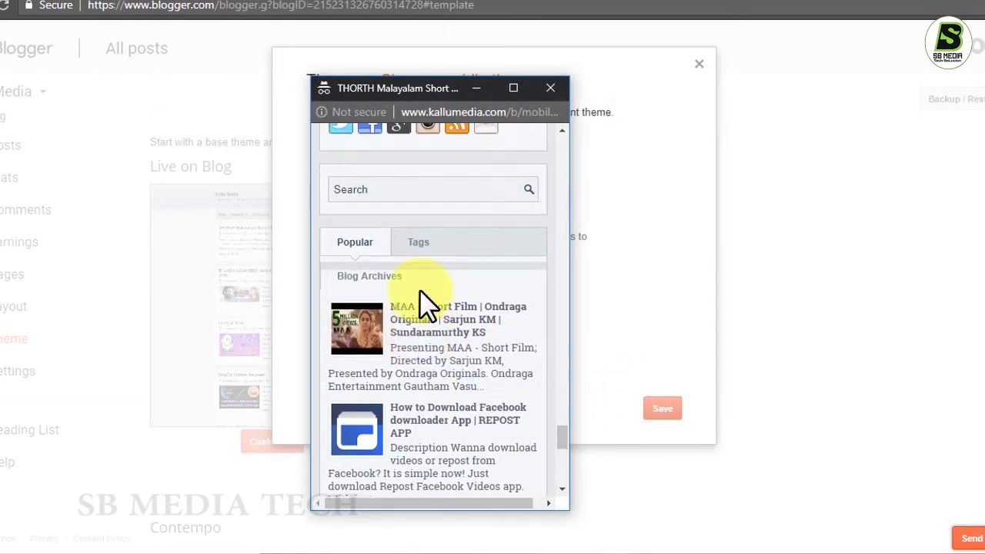
scroll(548, 405, down, 3)
drag(558, 445, 558, 472)
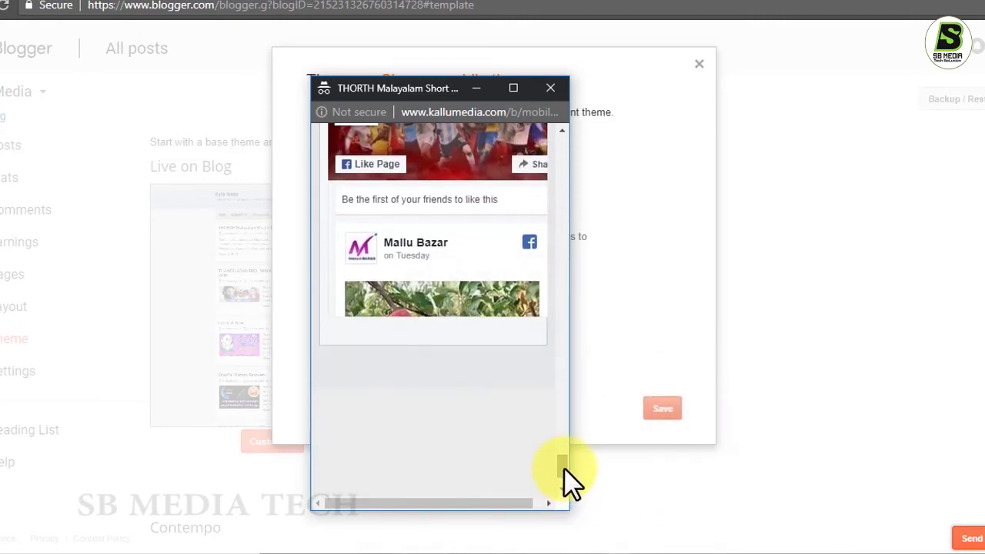